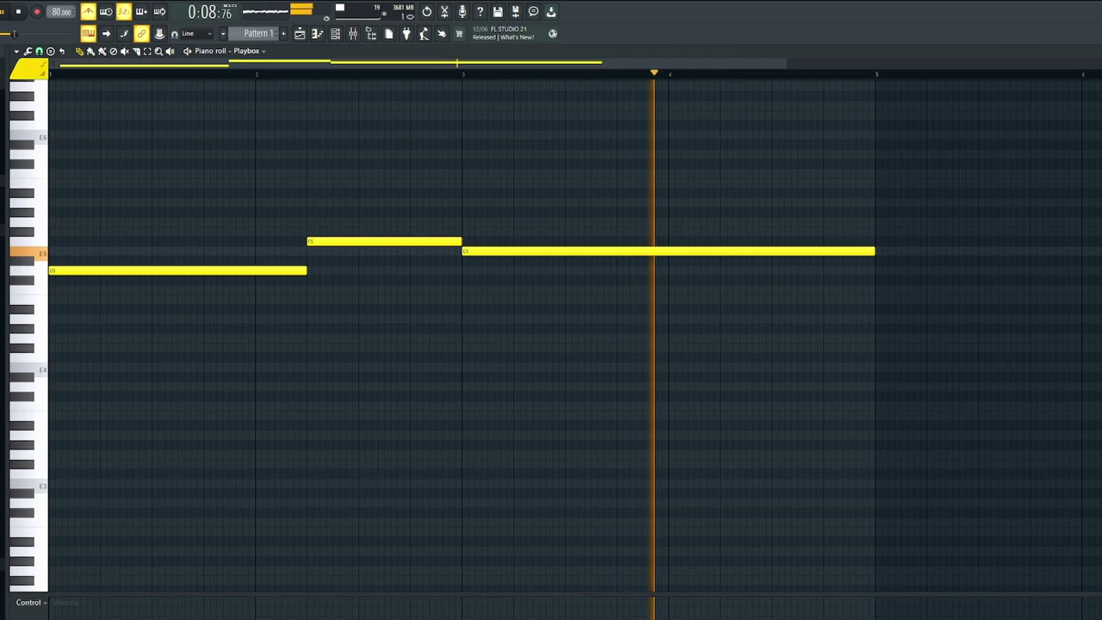
Stop playback and consolidate Track 1, which holds the two Pattern 1 clips, into audio from track start
left_click(19, 12)
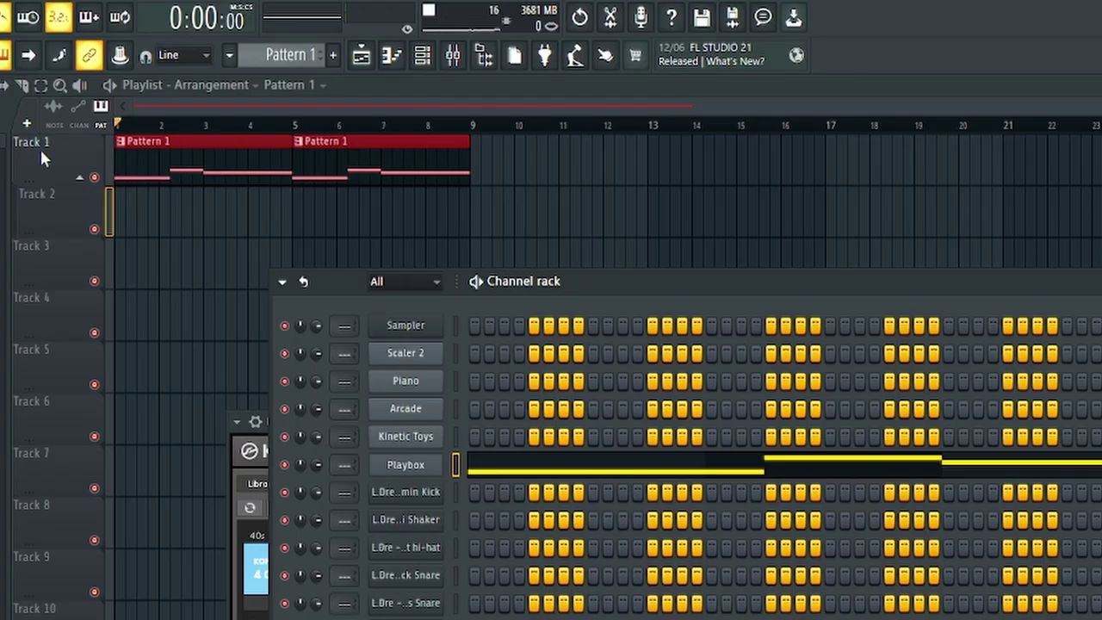
right_click(42, 146)
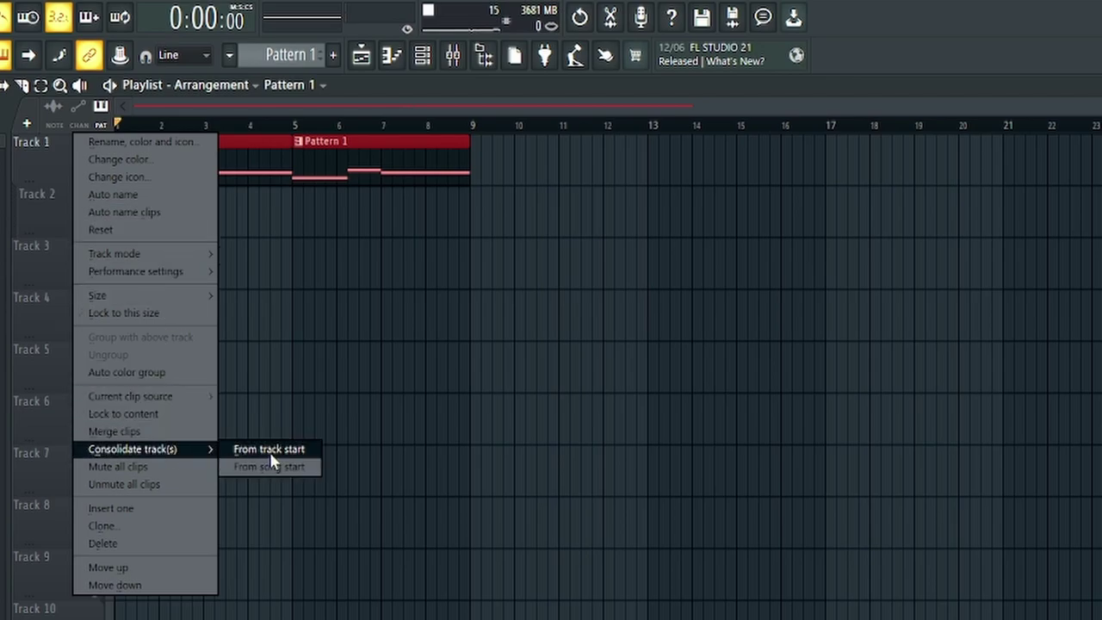
left_click(308, 451)
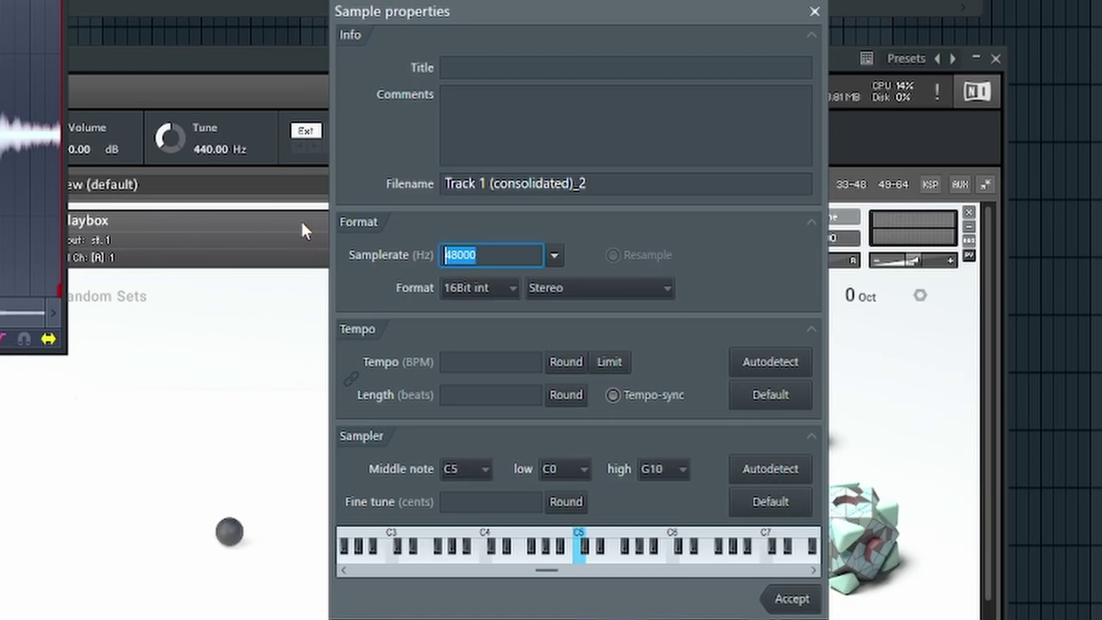
Set the consolidated sample's samplerate to 24000 Hz and clone its audio channel in the channel rack
type("24000")
key("Return")
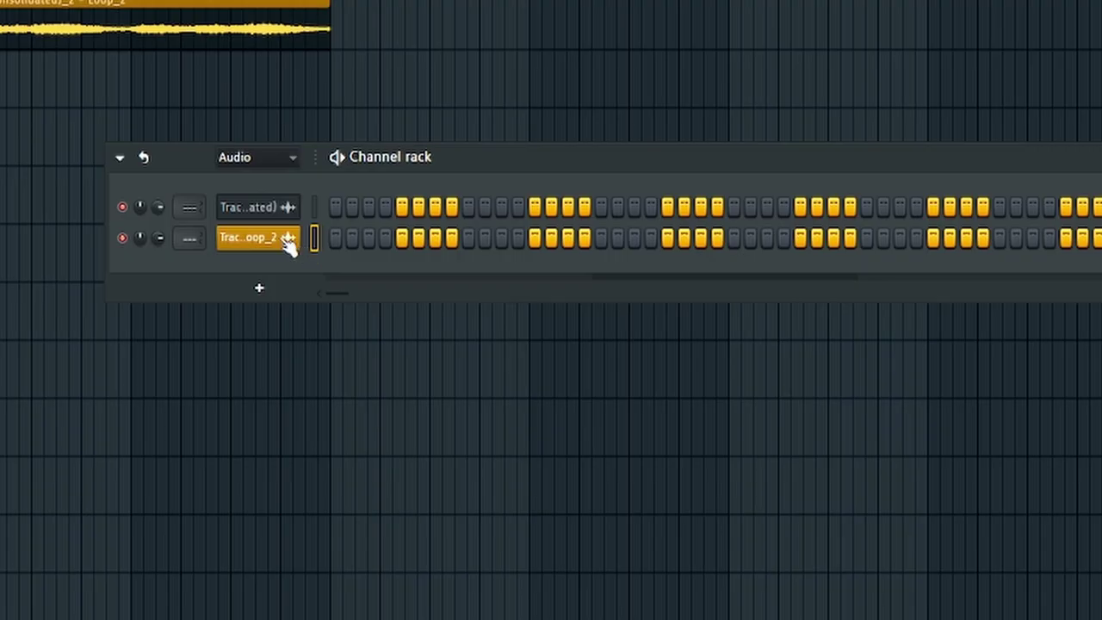
right_click(441, 166)
left_click(452, 248)
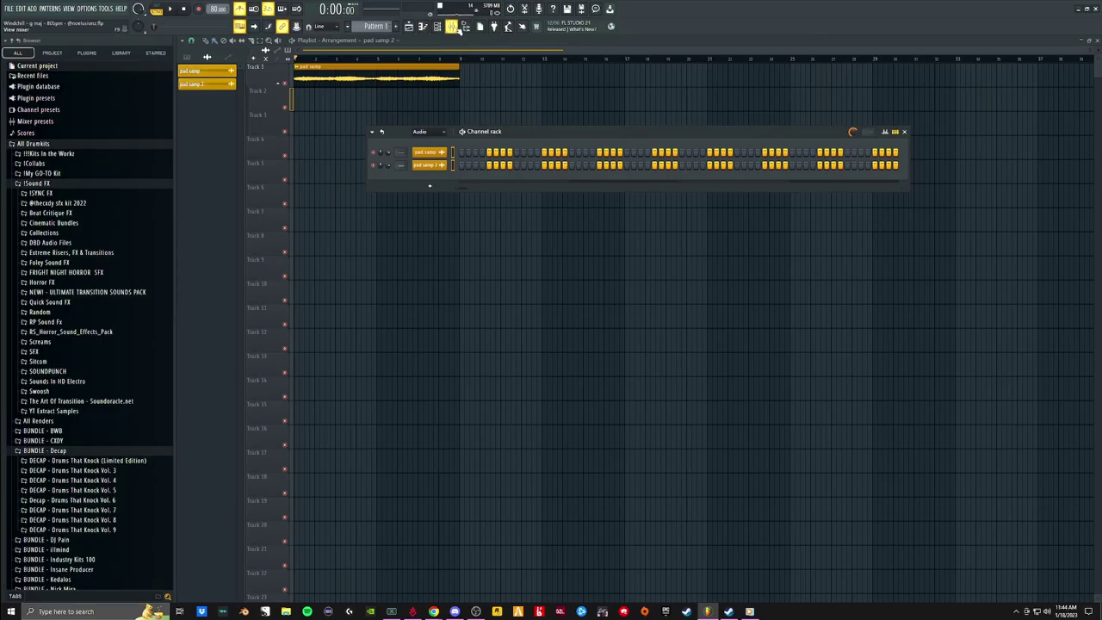
Load the Effectrix effect on the mixer track of pad samp 2
key("F9")
right_click(786, 276)
mouse_move(810, 367)
left_click(915, 368)
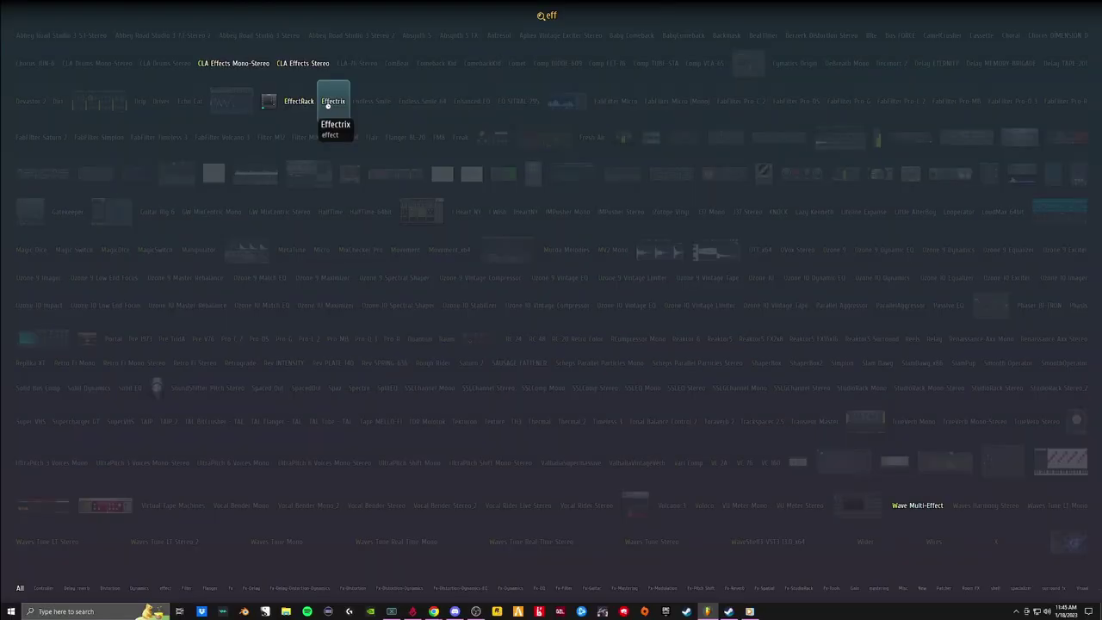
left_click(331, 102)
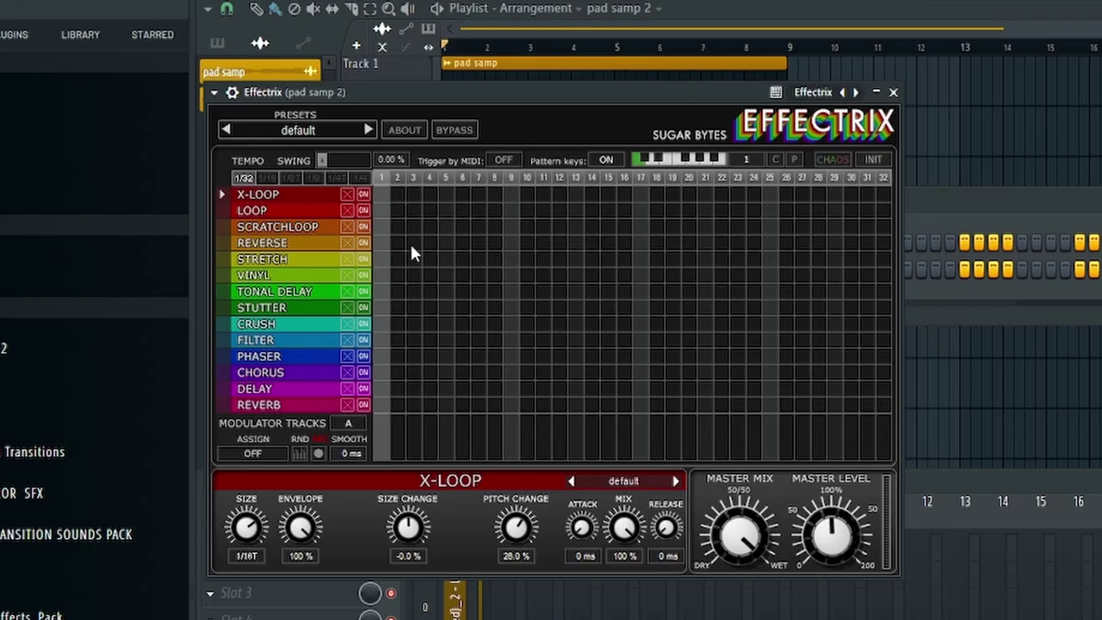
Fill Effectrix's Reverse row across all 32 steps, stop playback and unmute Track 1 in the playlist
left_click_drag(383, 243, 886, 243)
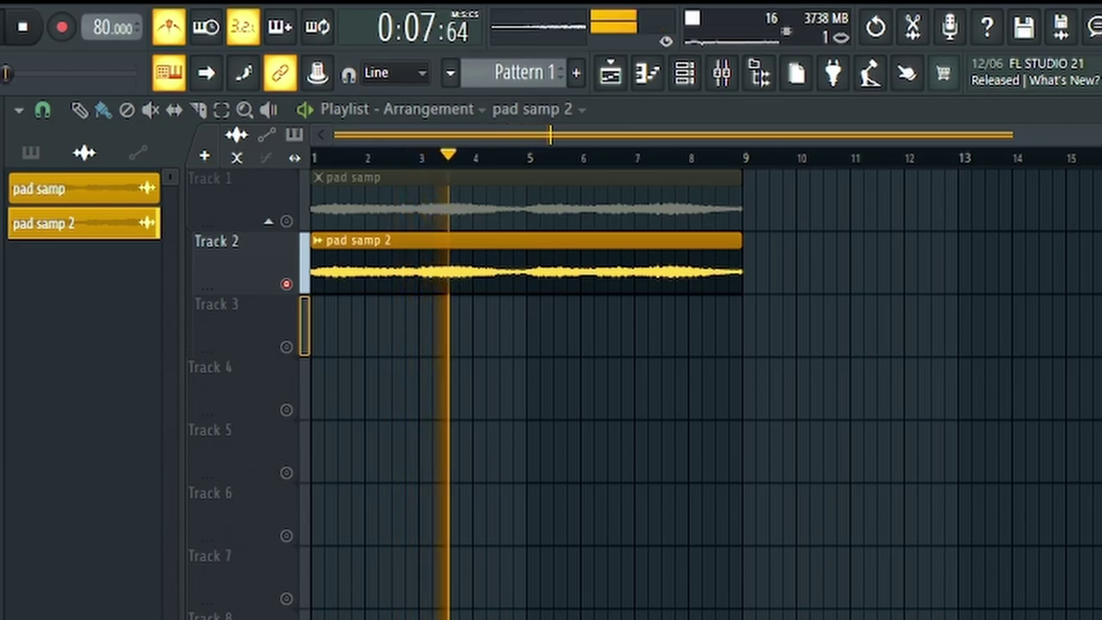
key("space")
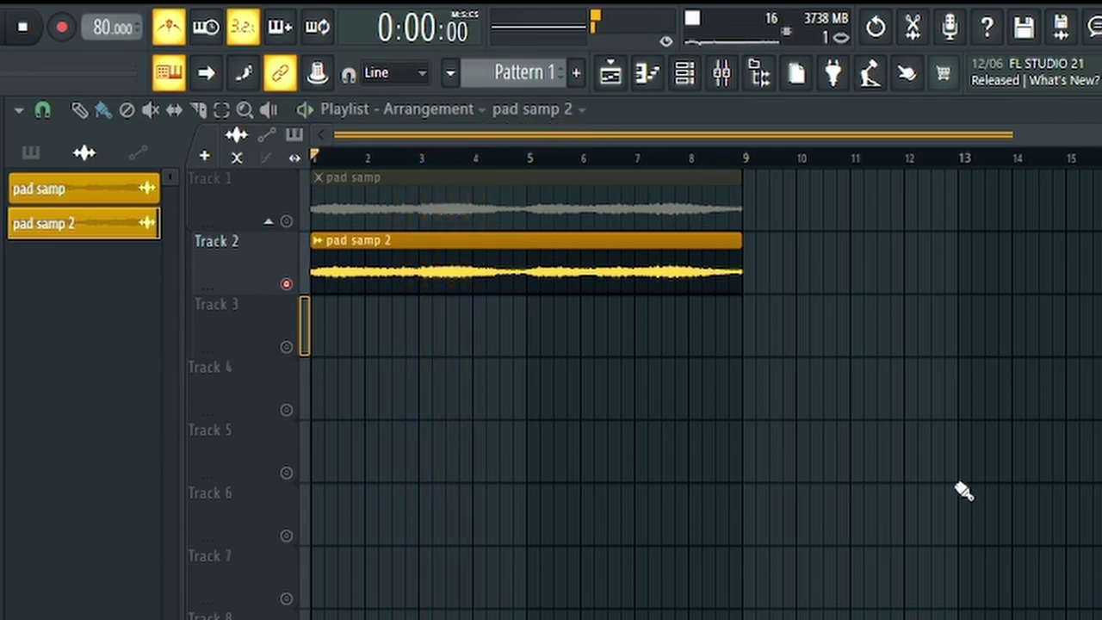
left_click(288, 222)
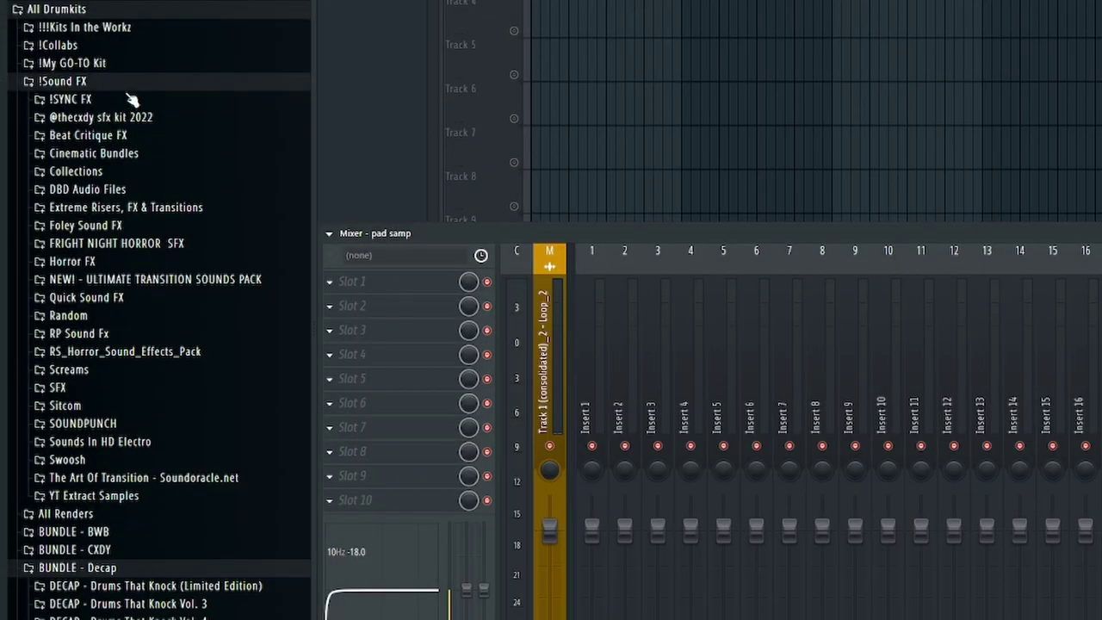
Place the PG DUALITY Percussion Loop - Snake - 140 BPM sample from the Producer Grind bundle at the start of Track 3
left_click(131, 88)
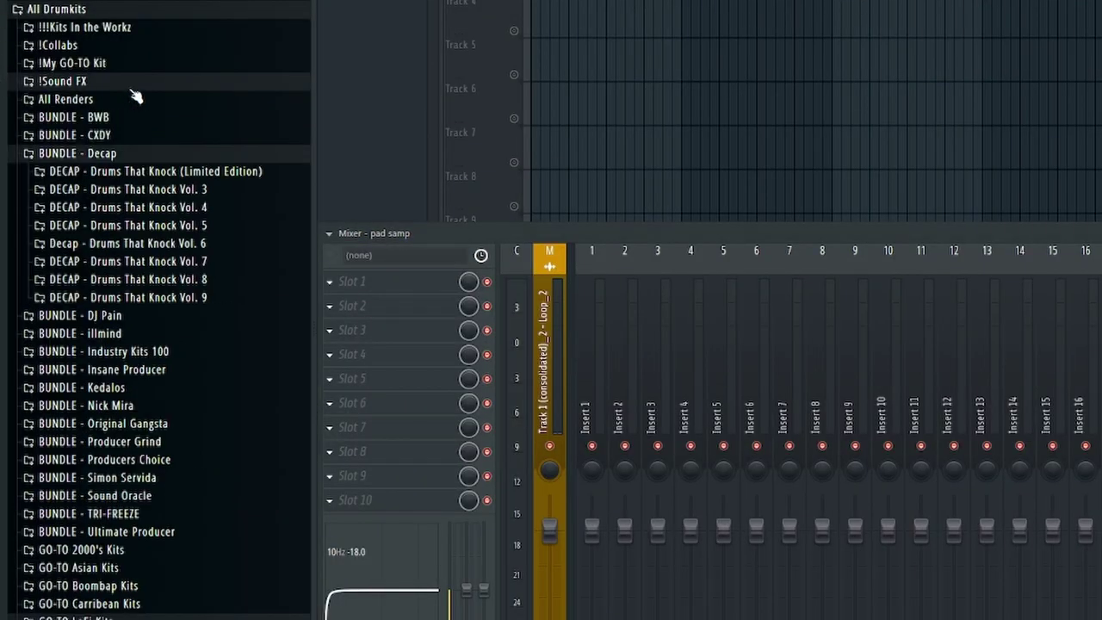
left_click(156, 161)
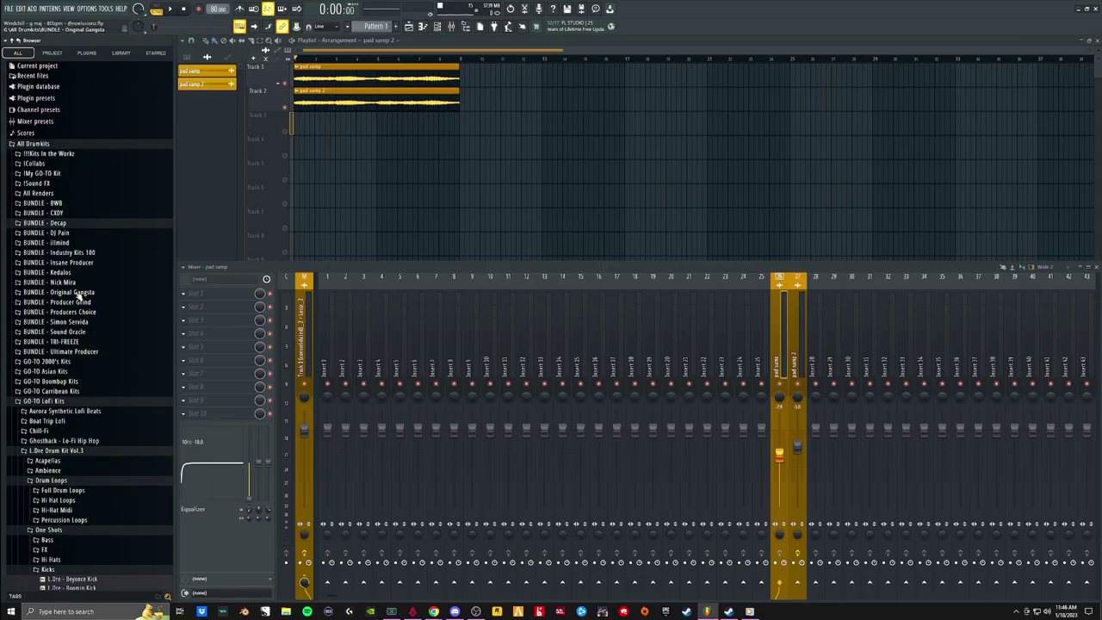
left_click(89, 302)
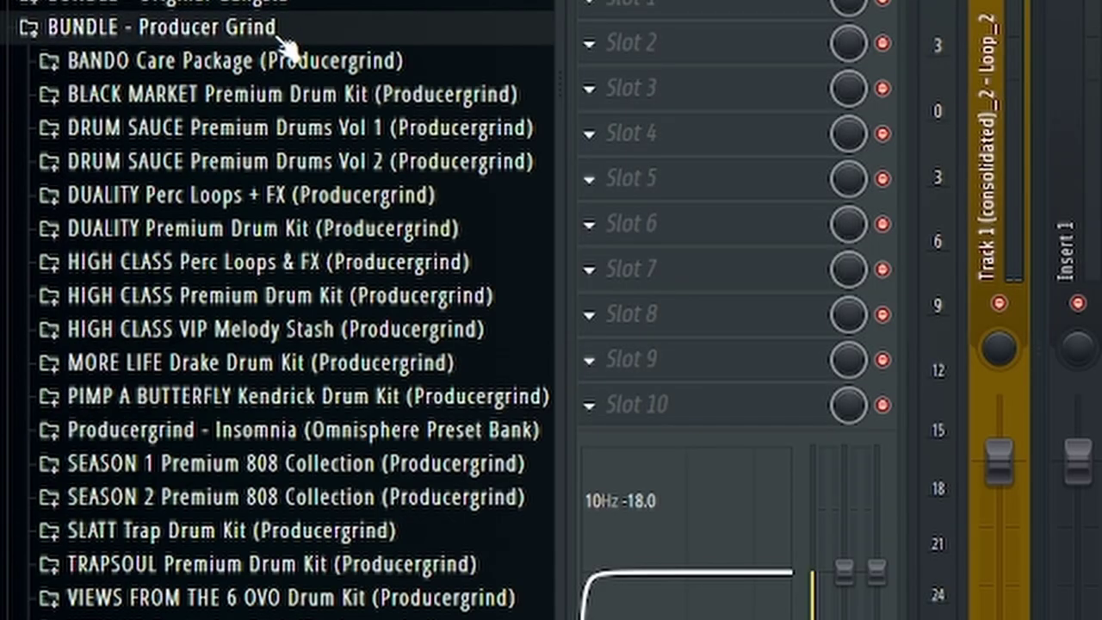
left_click(228, 198)
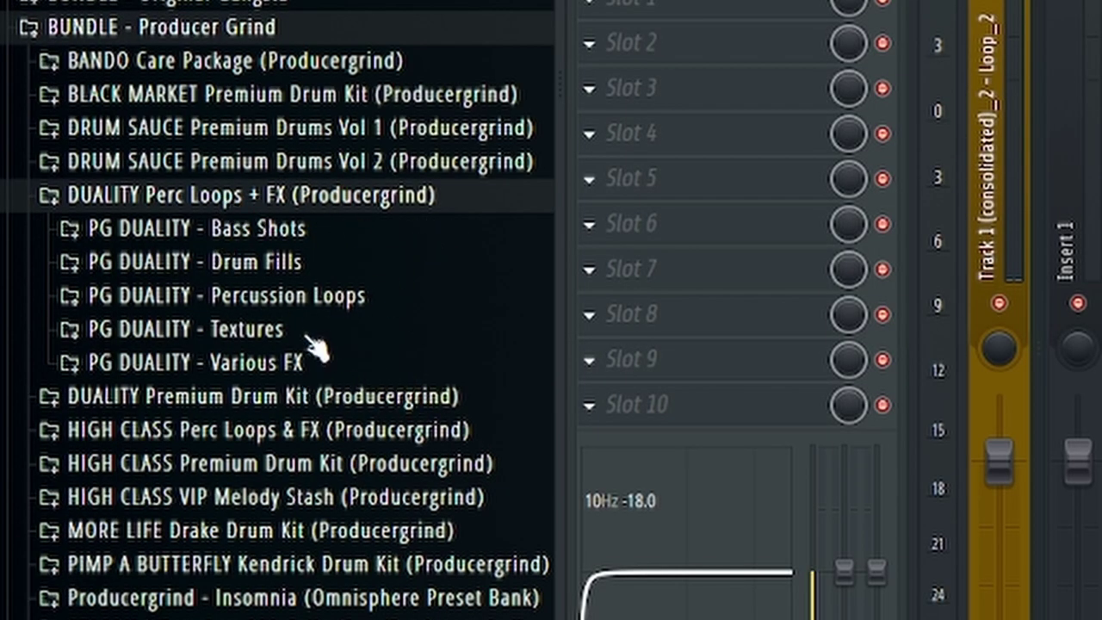
left_click(348, 297)
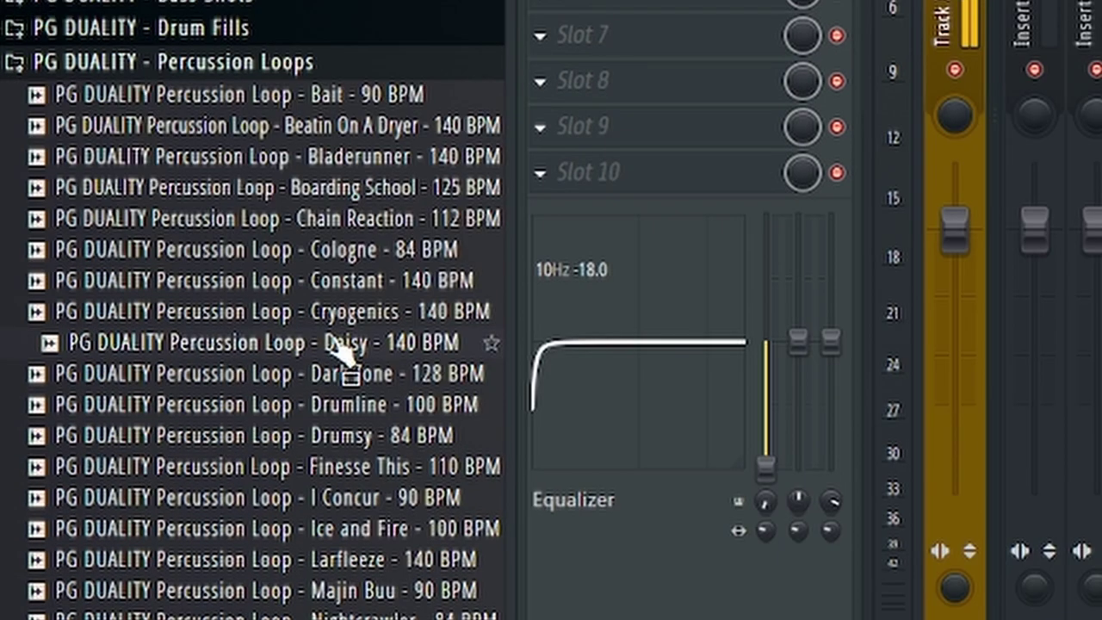
scroll(340, 353, "down", 4)
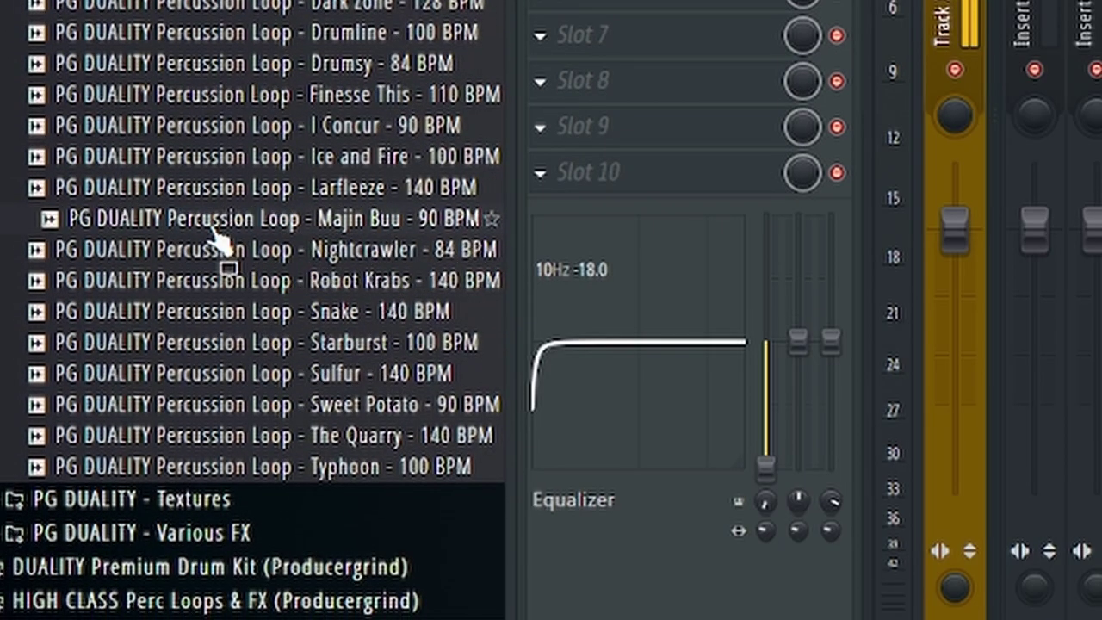
left_click_drag(315, 397, 384, 128)
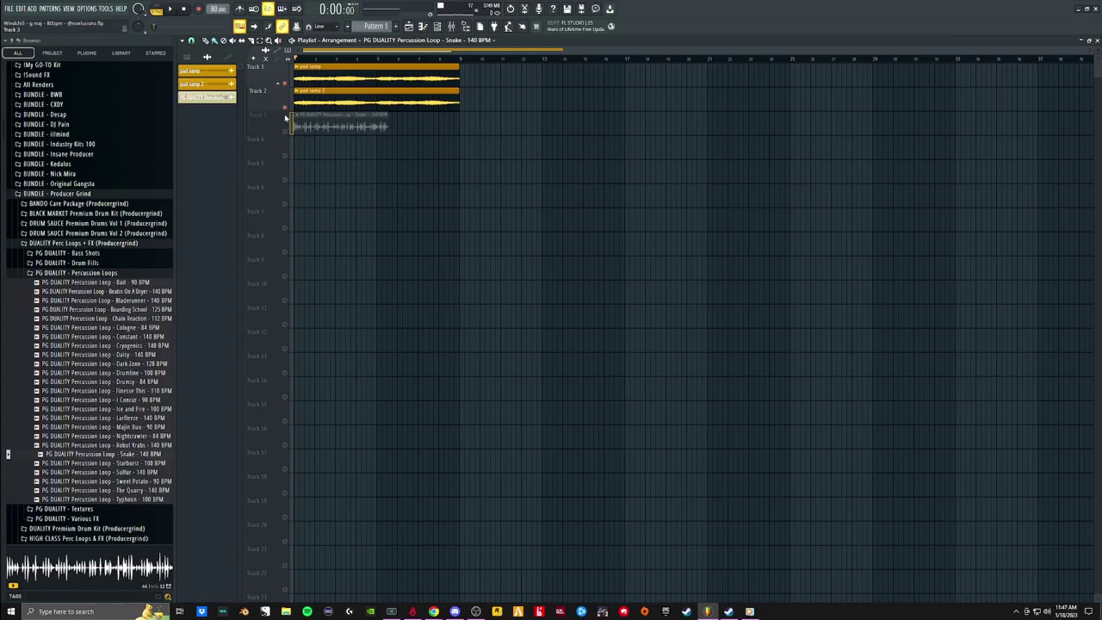
Stretch the Snake percussion loop on Track 3 to end at bar 9 like the pad clips and play the arrangement
key("space")
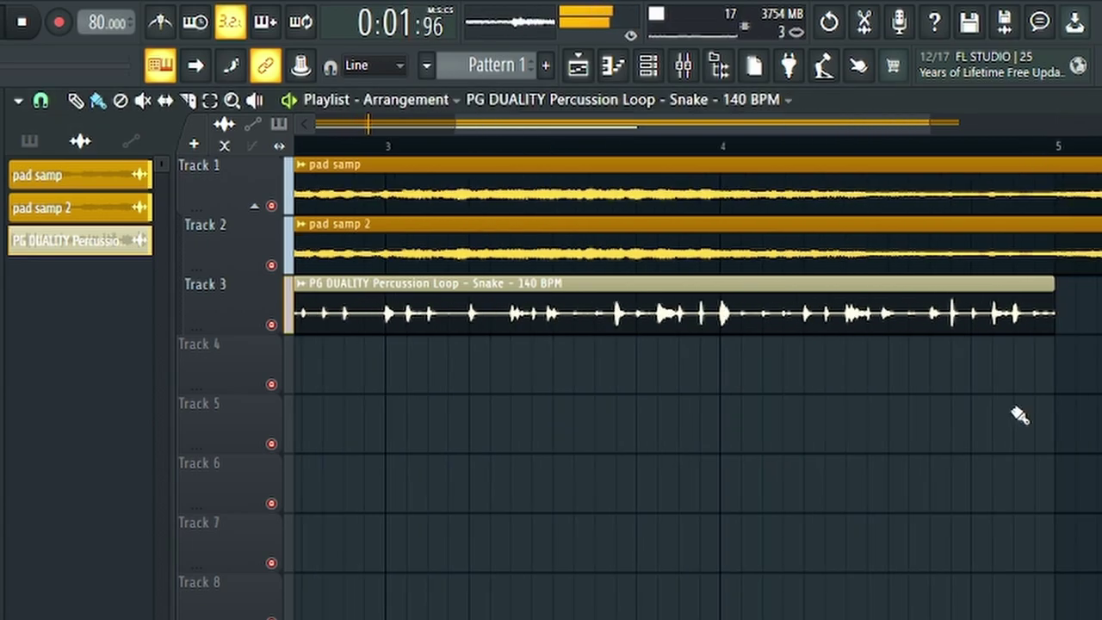
scroll(1019, 414, "down", 3)
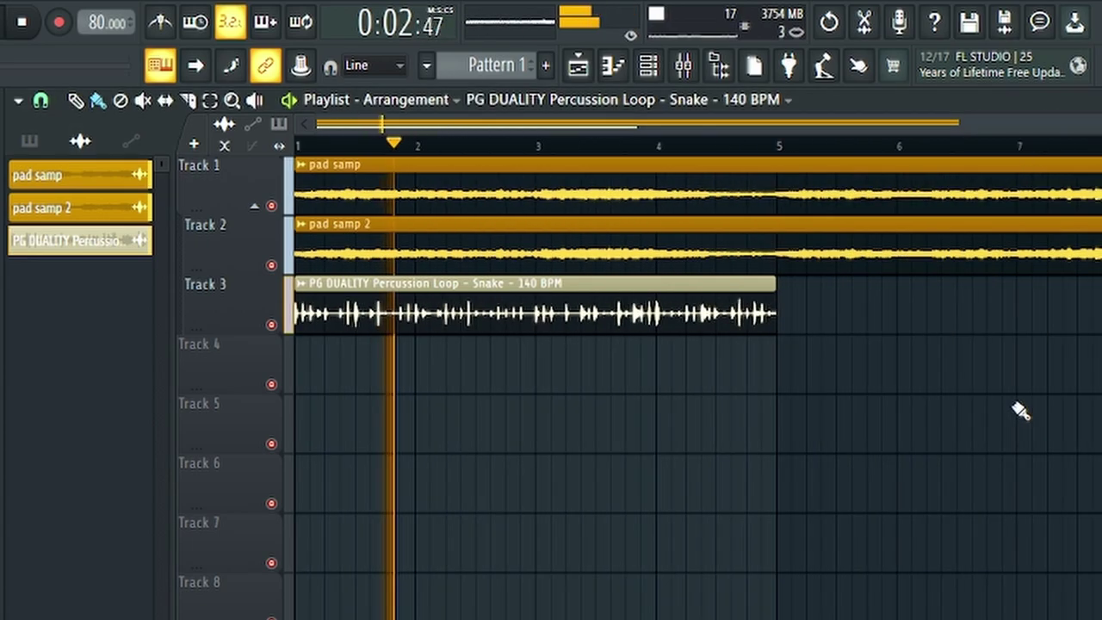
key("space")
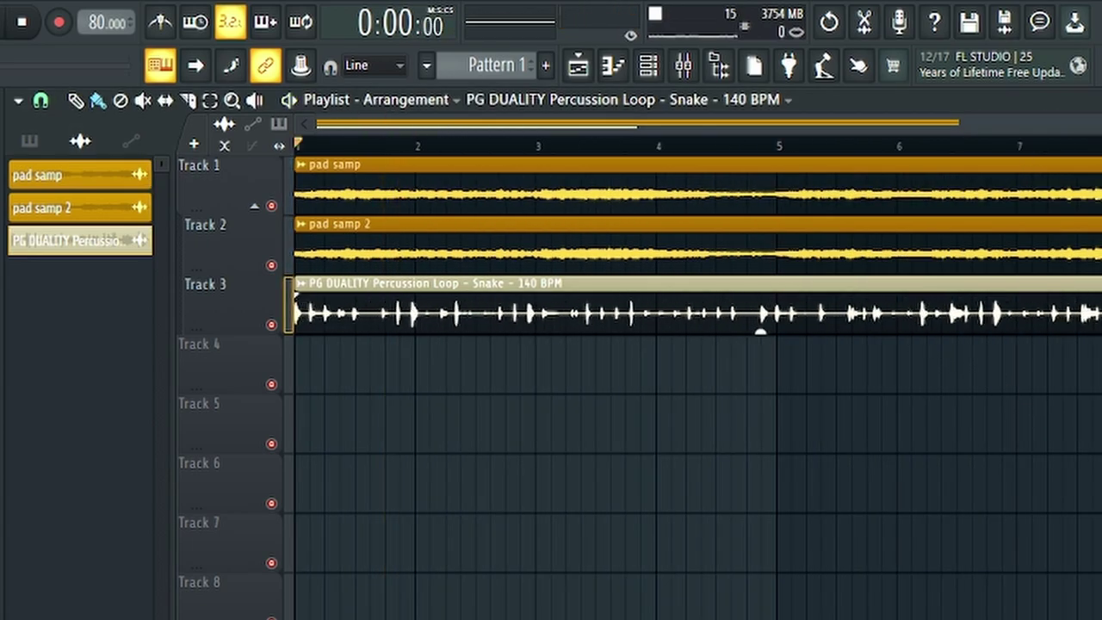
key("space")
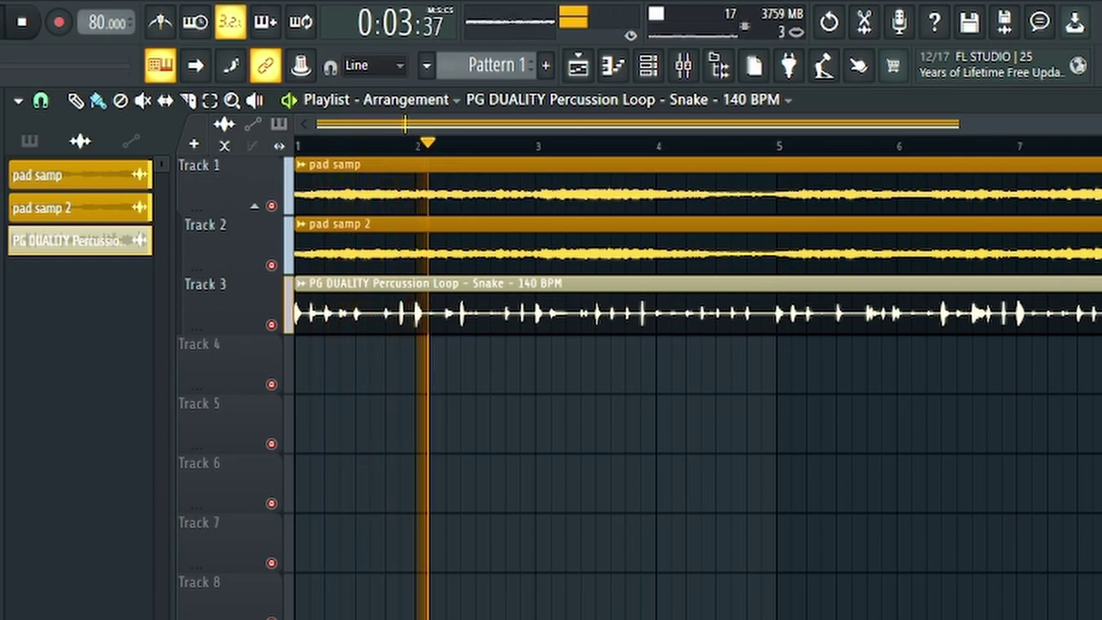
scroll(1089, 435, "down", 1)
scroll(990, 387, "down", 1)
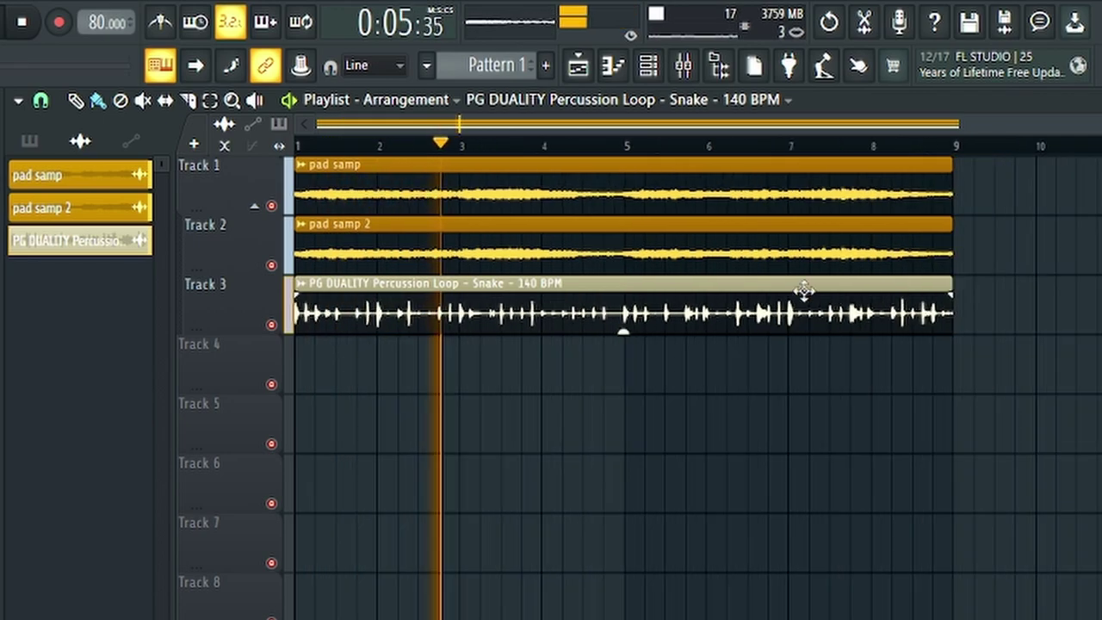
Open the channel rack and switch its channel filter from Audio to All
left_click(647, 65)
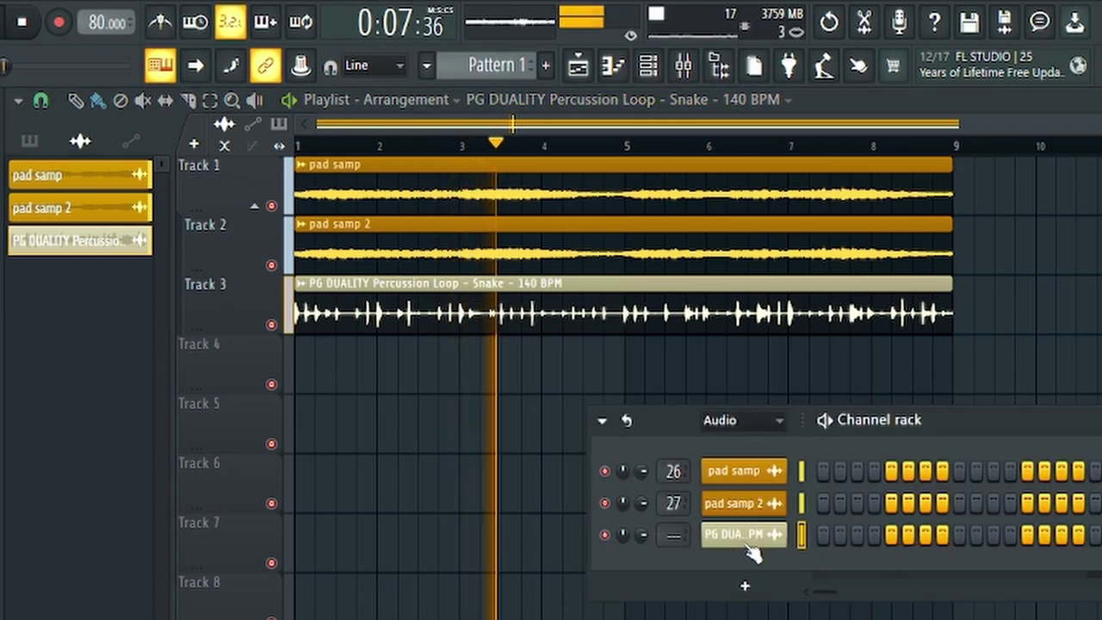
left_click(754, 422)
left_click(751, 445)
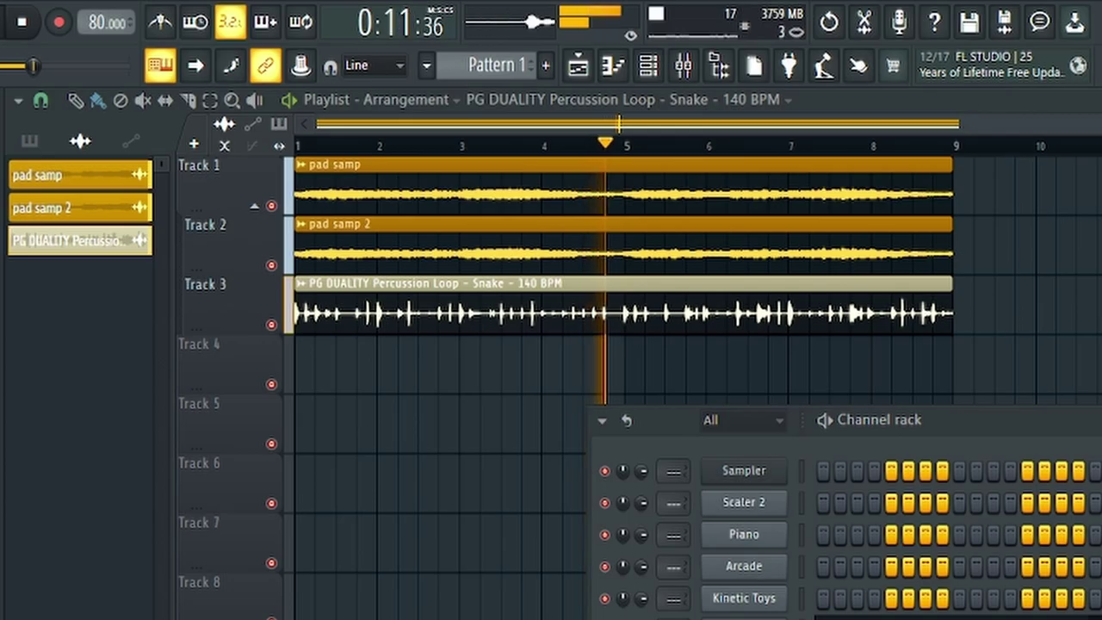
Cut the percussion loop's mixer EQ low and high bands to -18, raising the low band's frequency, and add Fruity Reeverb 2
left_click_drag(746, 290, 743, 473)
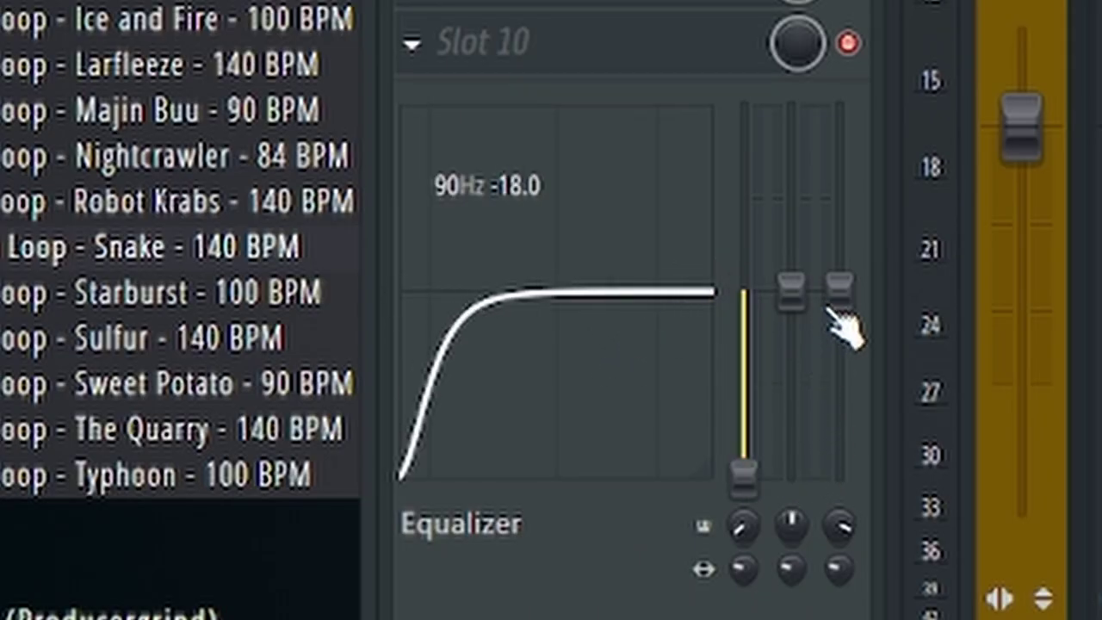
left_click_drag(839, 293, 836, 477)
left_click_drag(743, 525, 743, 504)
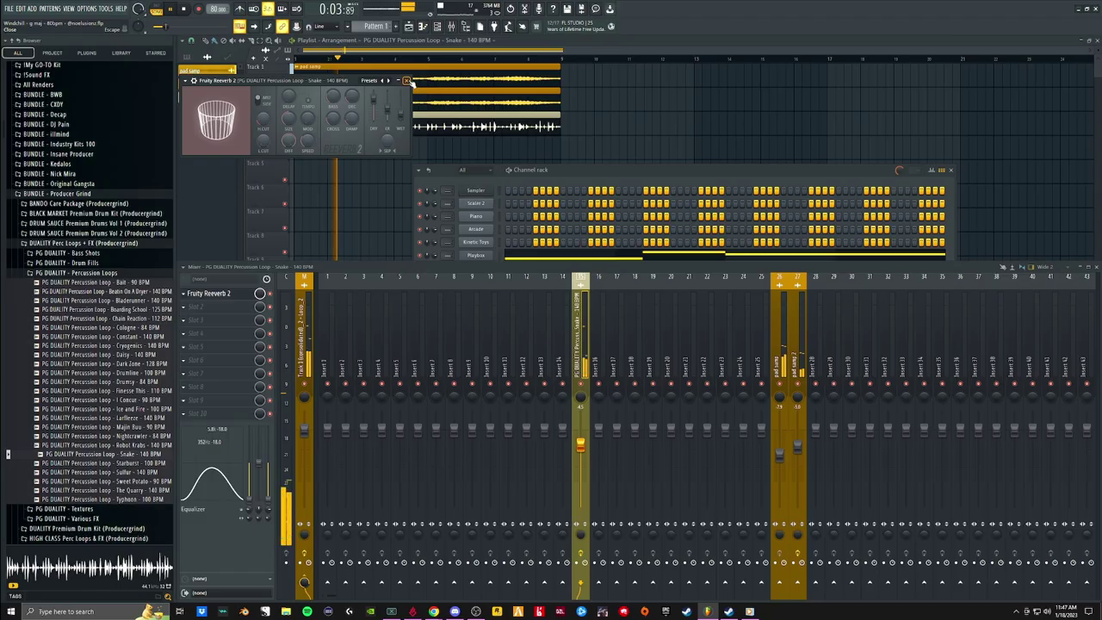
left_click(905, 200)
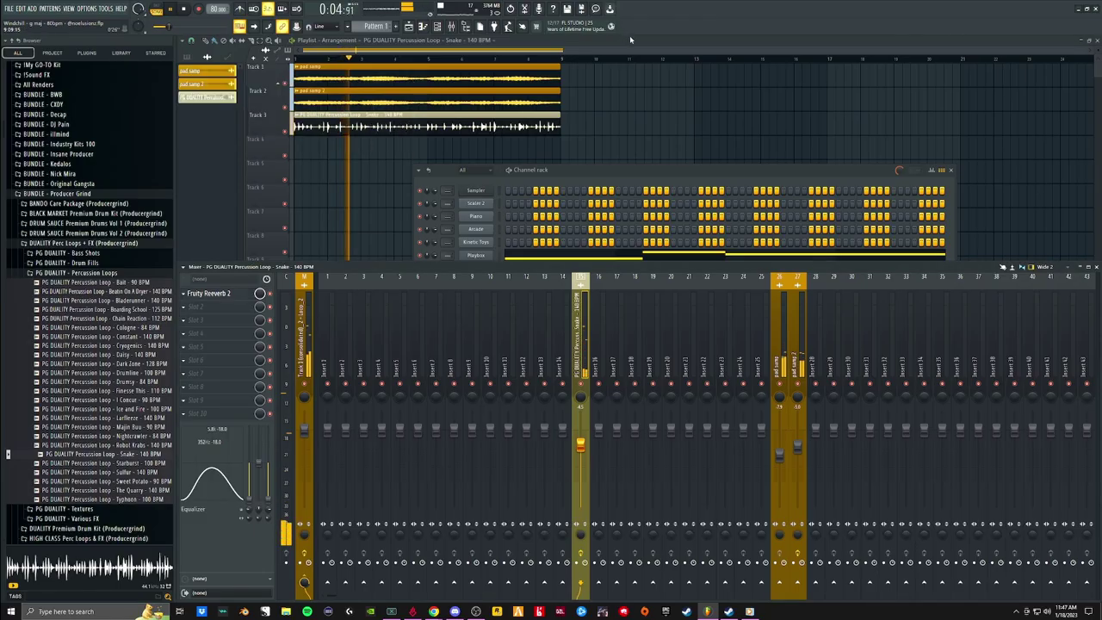
Collapse the DUALITY Perc Loops + FX folder, and stop playback while reducing the mixer's height to make room for the channel rack
left_click(129, 272)
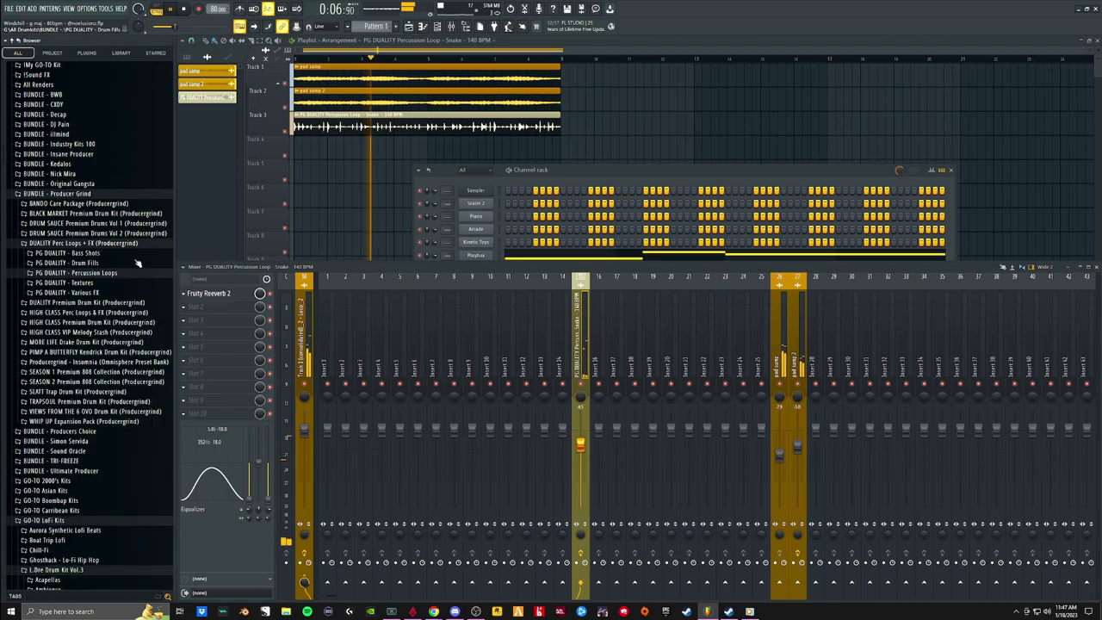
left_click(149, 246)
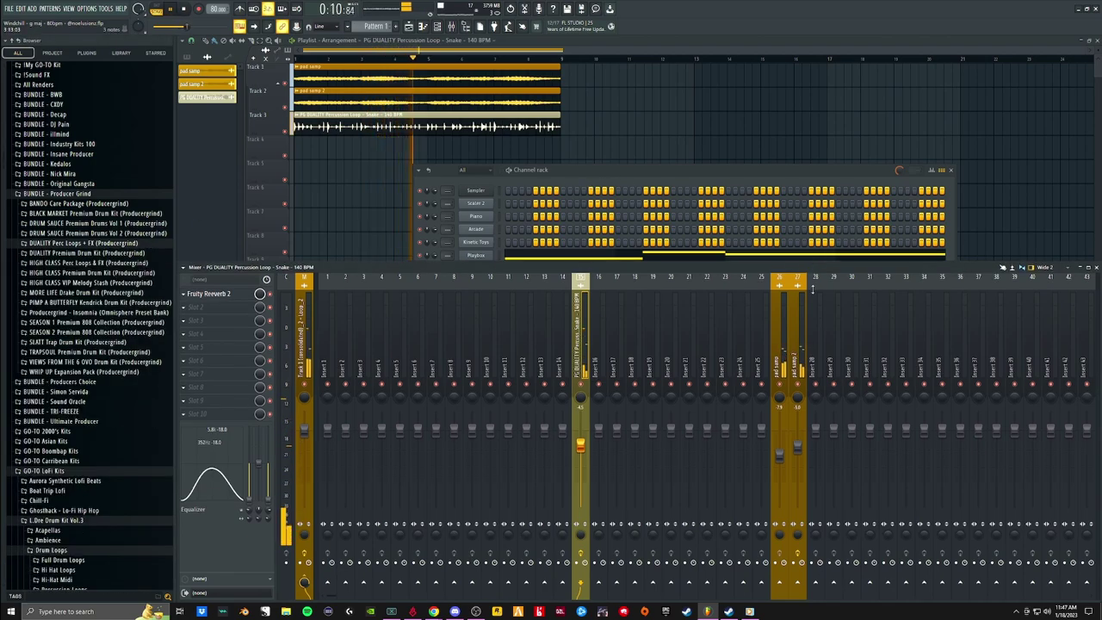
left_click_drag(809, 266, 809, 295)
key("space")
left_click_drag(658, 170, 685, 156)
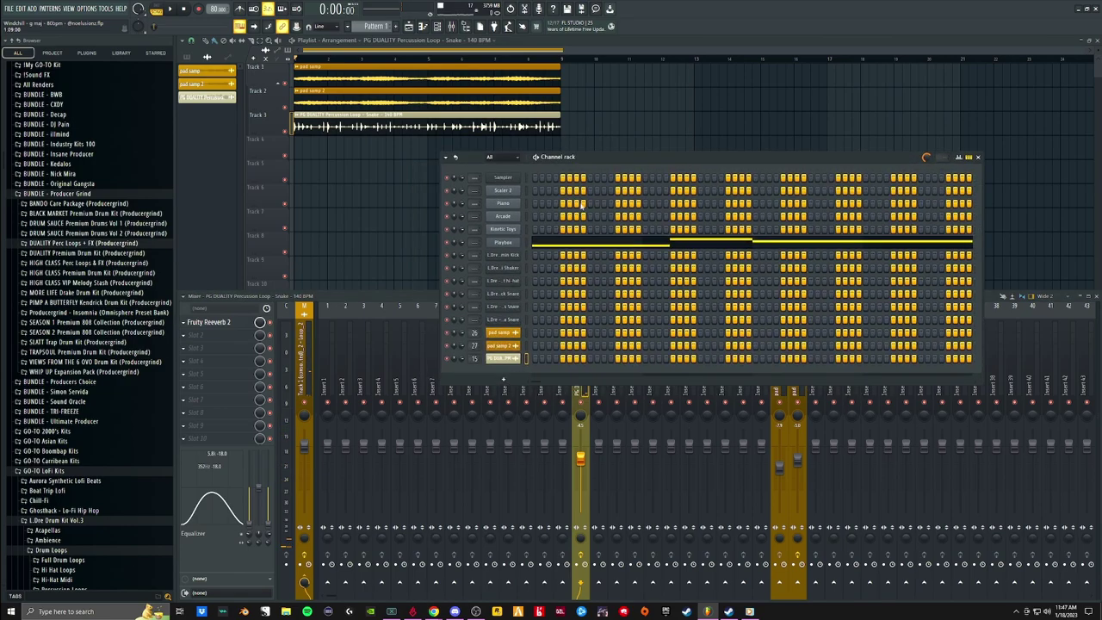
Delete the Kinetic Toys channel from the channel rack
right_click(505, 232)
left_click(538, 320)
key("Return")
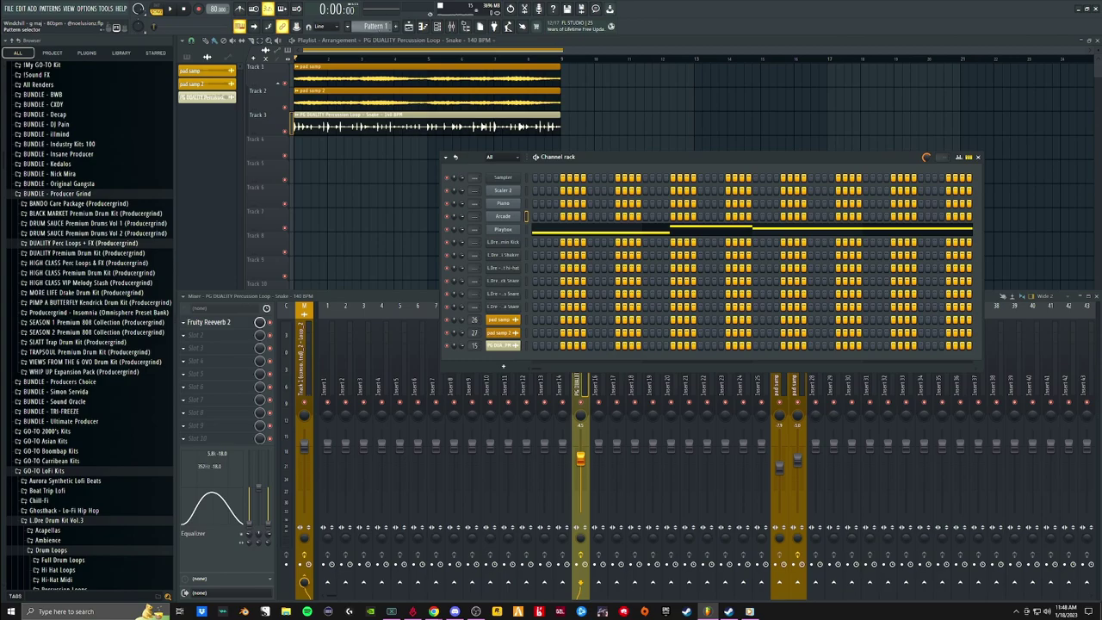
Browse the Lines library in the Arcade instrument for a vocal sound and choose a line
scroll(375, 25, "down", 1)
left_click(290, 138)
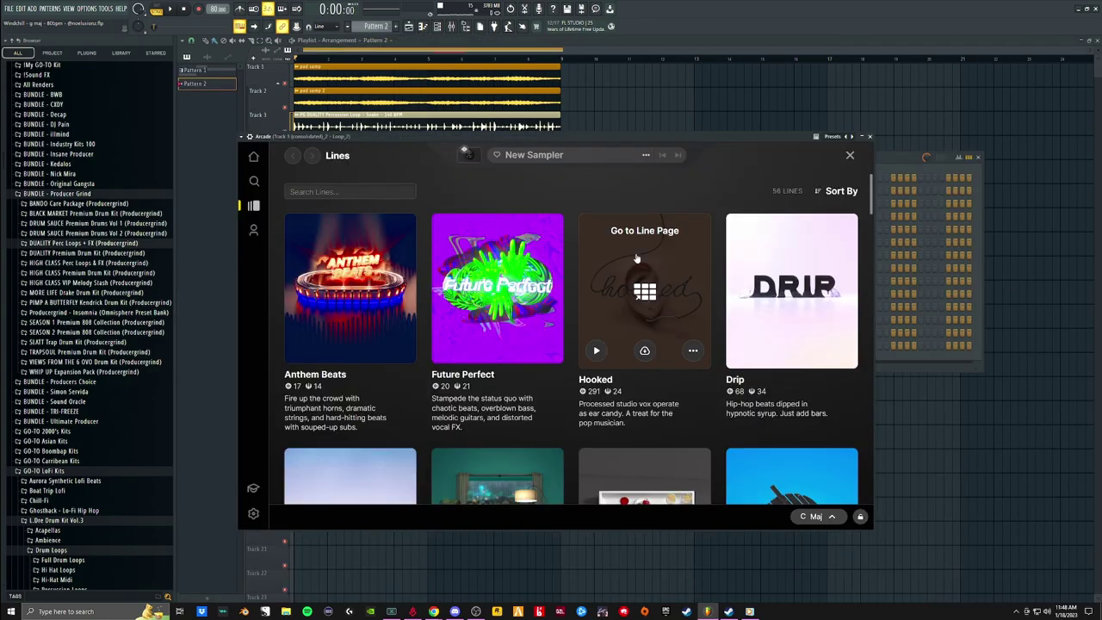
scroll(635, 267, "down", 10)
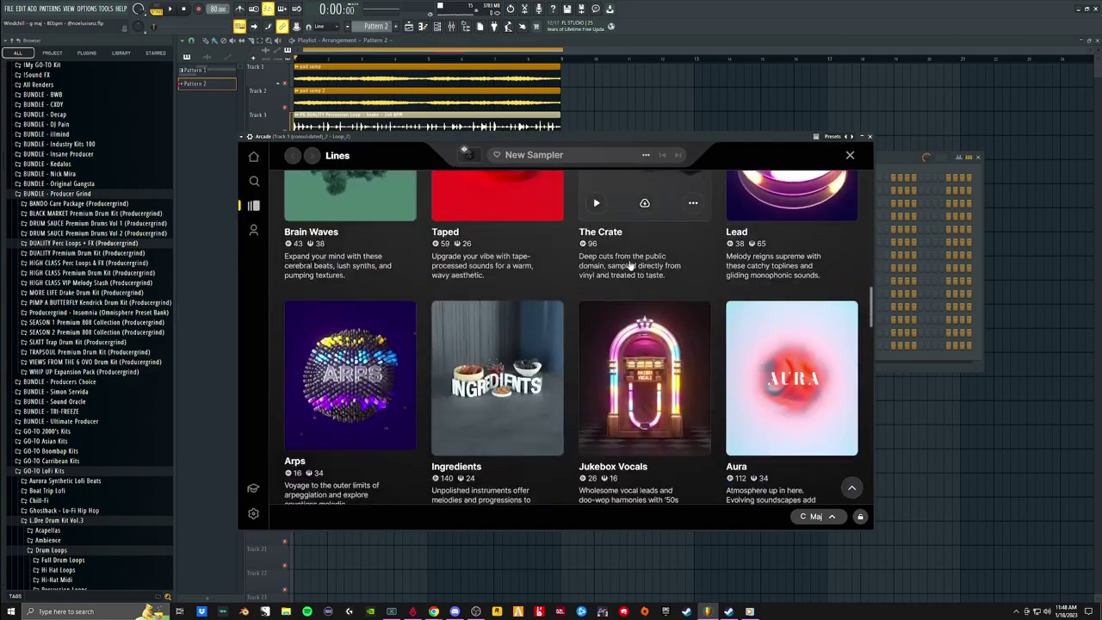
scroll(626, 279, "up", 10)
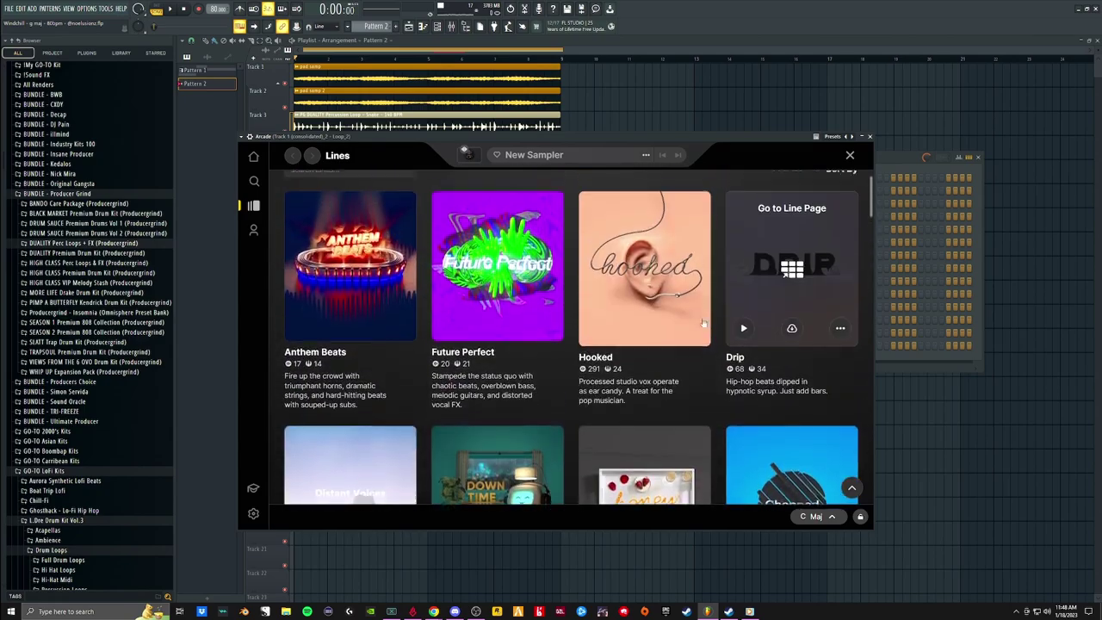
scroll(671, 327, "down", 5)
scroll(620, 332, "up", 3)
scroll(594, 338, "down", 3)
scroll(593, 337, "down", 8)
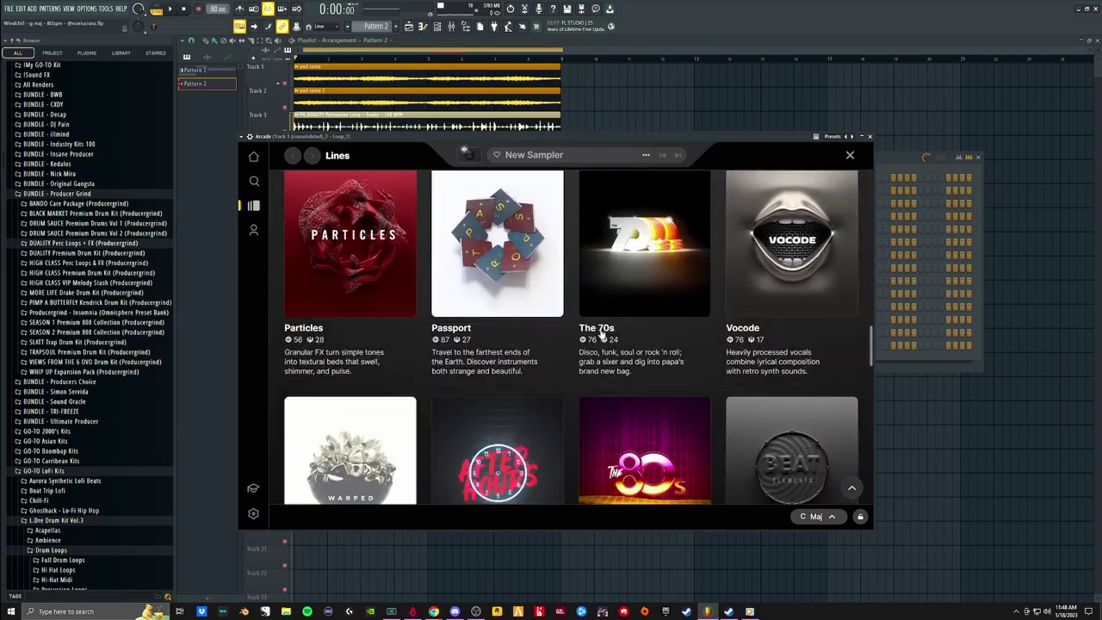
scroll(695, 331, "up", 1)
left_click(787, 364)
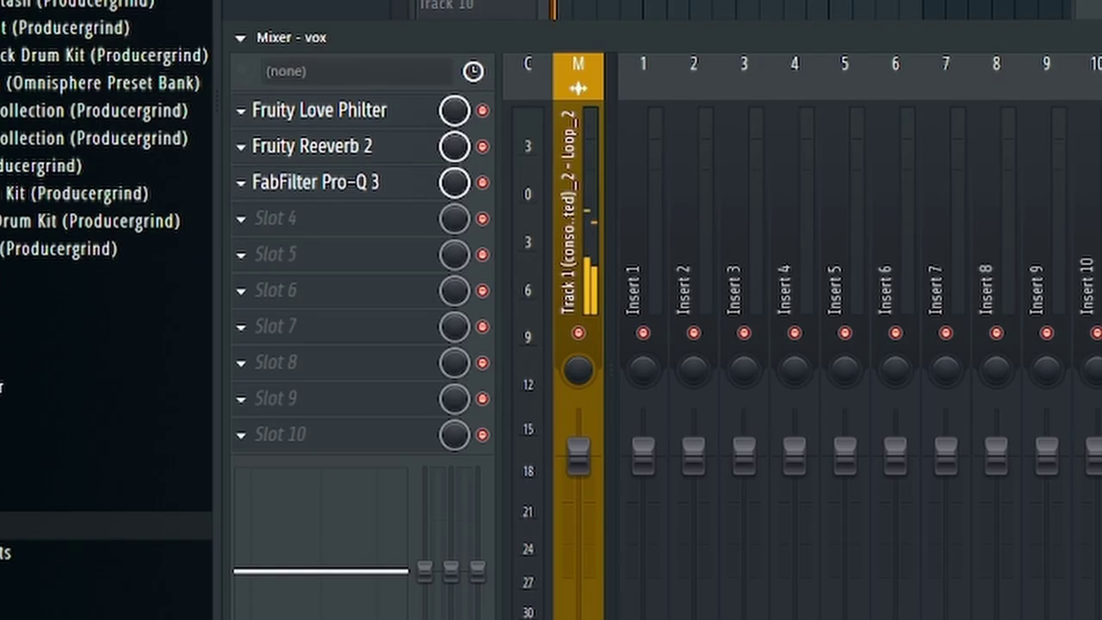
Cut the vox mixer track's low EQ band to -18, then check its Fruity Love Philter settings and close the channel rack
left_click_drag(421, 575, 424, 618)
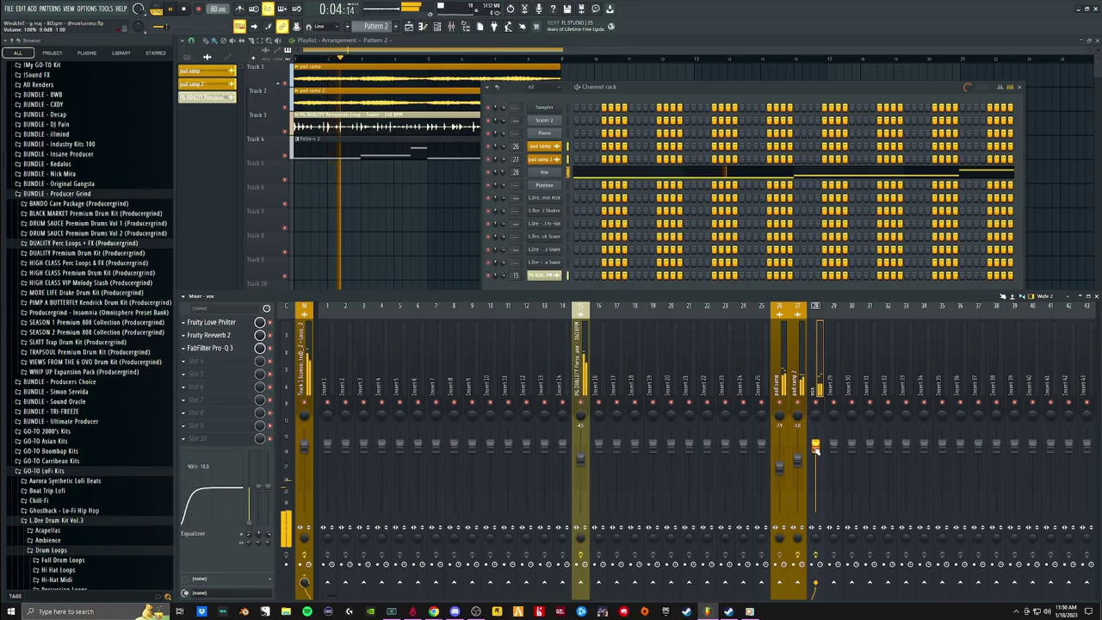
left_click(208, 323)
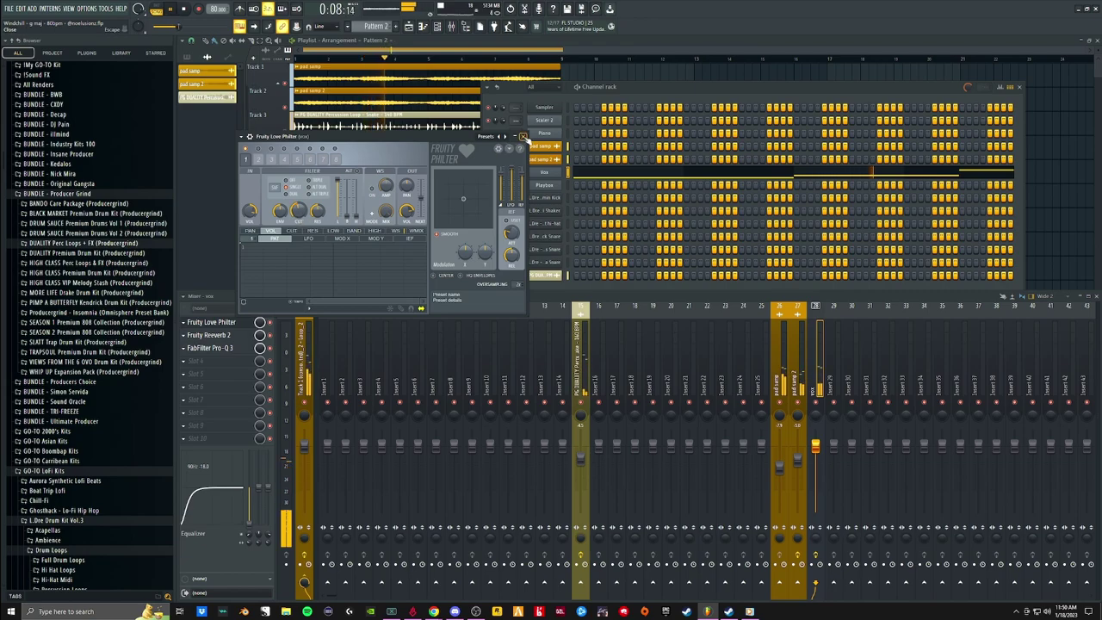
left_click(522, 136)
left_click(1021, 87)
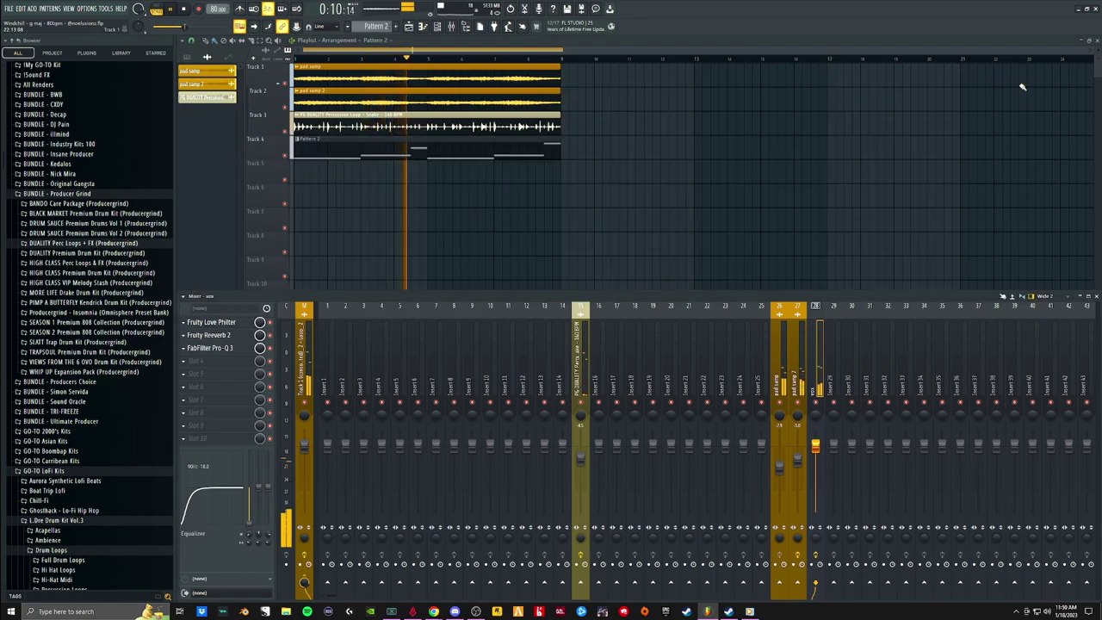
Create a new pattern for the drums and add hi-hat steps near its beginning
key("F4")
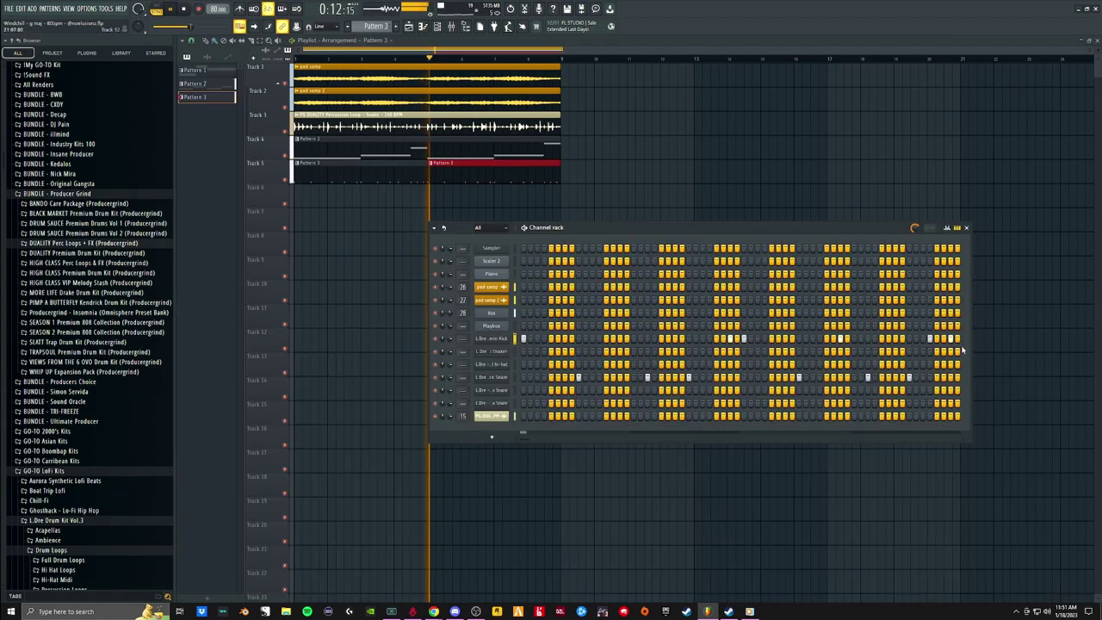
left_click(524, 365)
left_click_drag(546, 364, 570, 366)
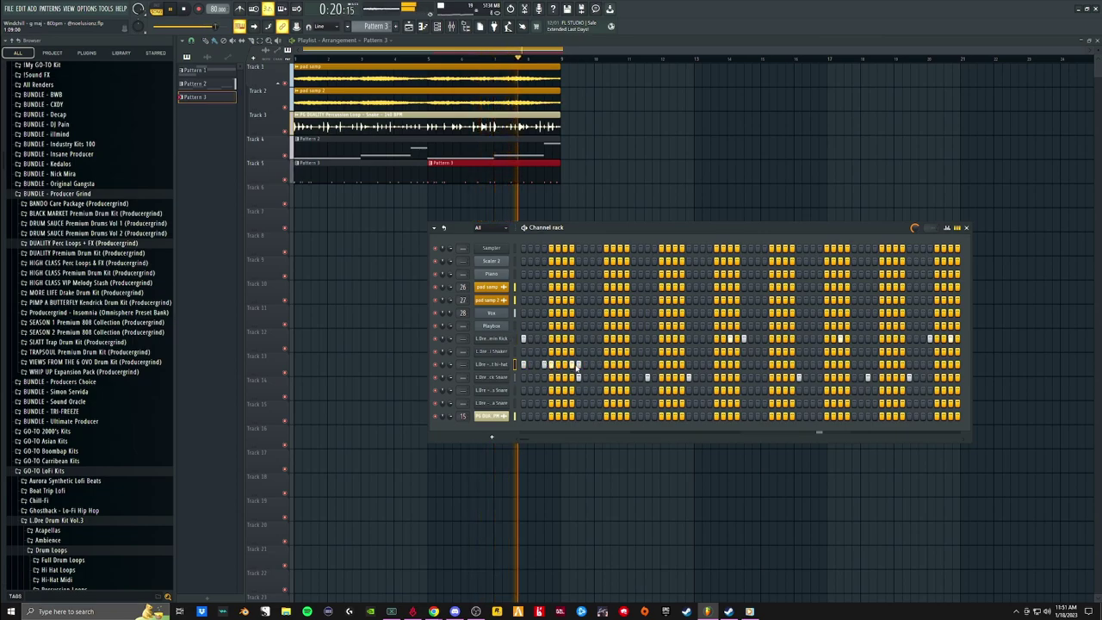
left_click_drag(601, 364, 634, 365)
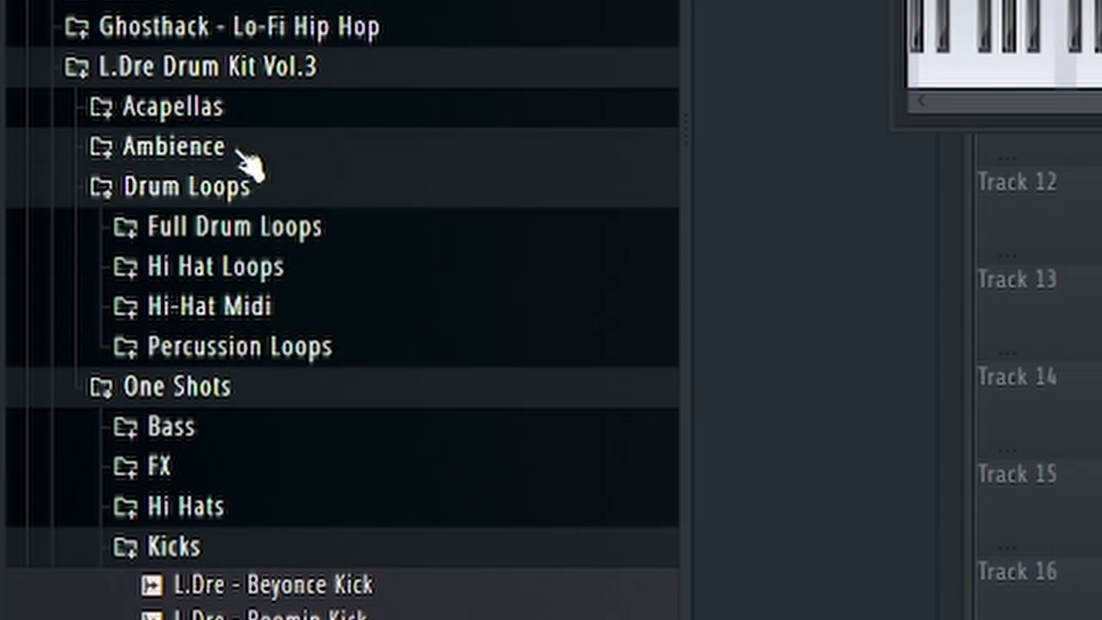
Add the L.Dre - Birdie Garden ambience from L.Dre Drum Kit Vol.3 to playlist Track 6
left_click(64, 541)
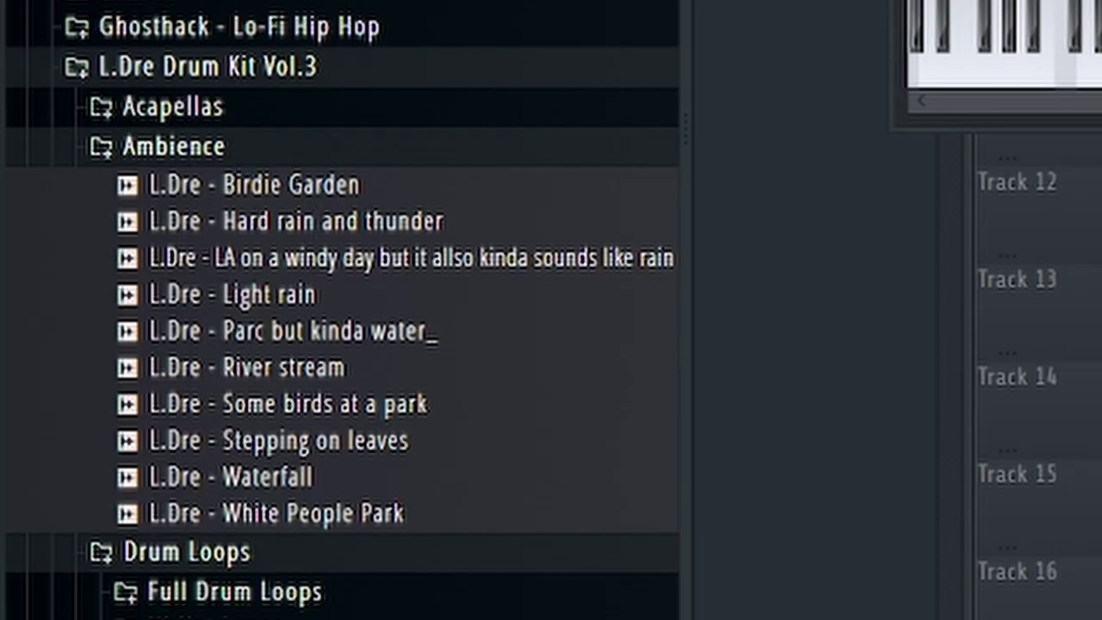
left_click_drag(508, 184, 8, 180)
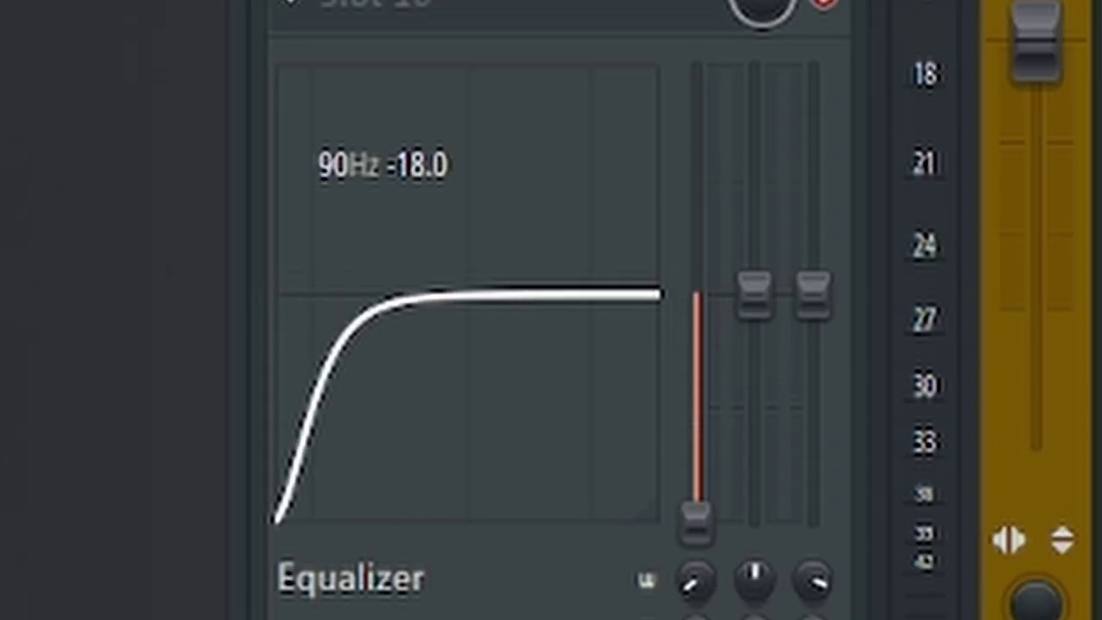
Cut the high EQ band on the Birdie Garden mixer track, raise its low band's frequency and adjust the high band's width
left_click_drag(813, 293, 813, 517)
left_click_drag(695, 581, 695, 564)
left_click_drag(809, 610, 809, 616)
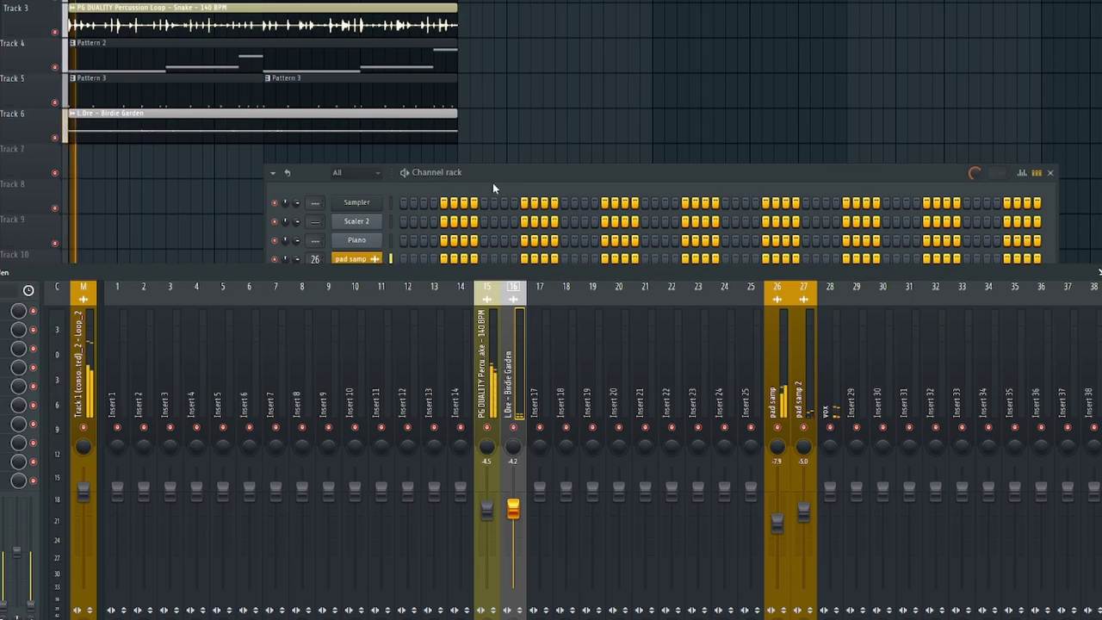
Normalize the Birdie Garden audio clip in its channel settings
left_click_drag(414, 166, 471, 96)
left_click_drag(414, 359, 294, 279)
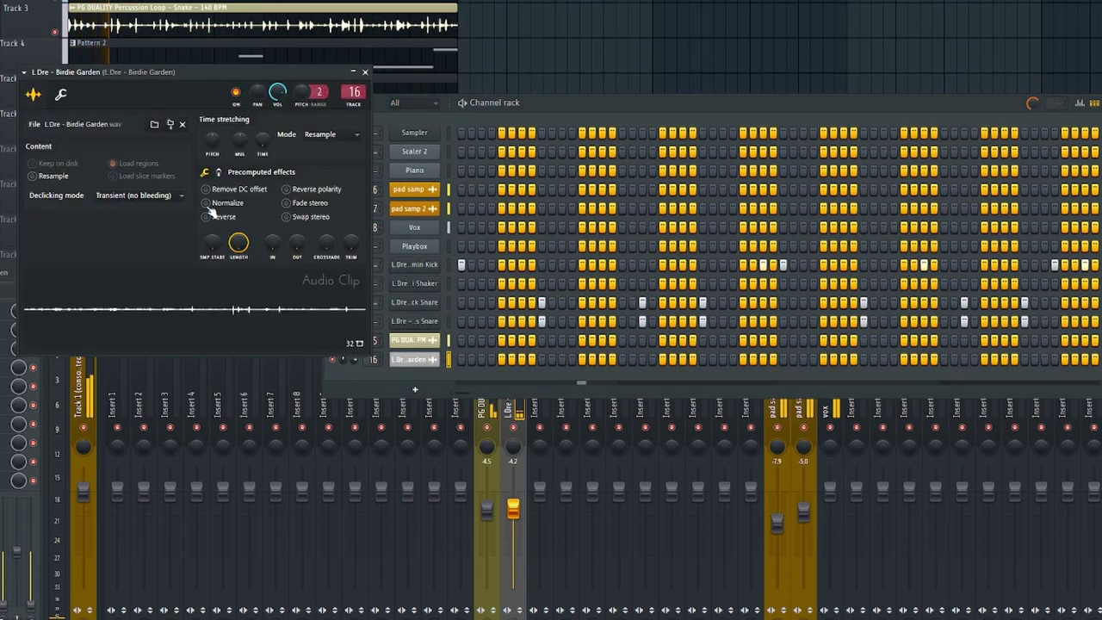
left_click(365, 72)
Lower the Birdie Garden mixer track's volume to -21.4
left_click_drag(513, 508, 513, 560)
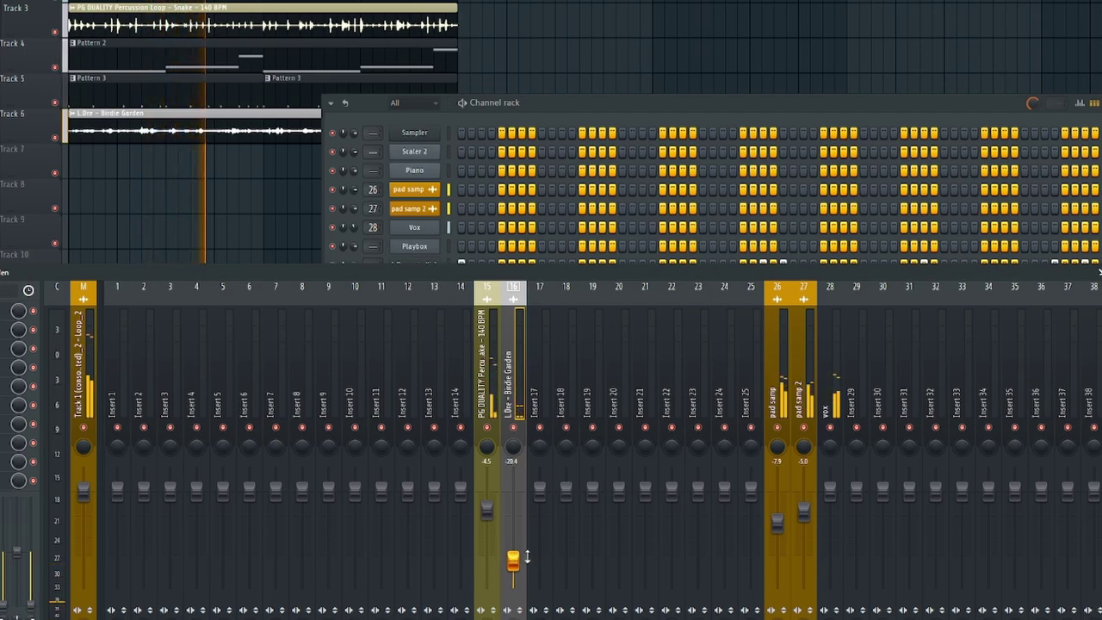
left_click_drag(516, 563, 513, 565)
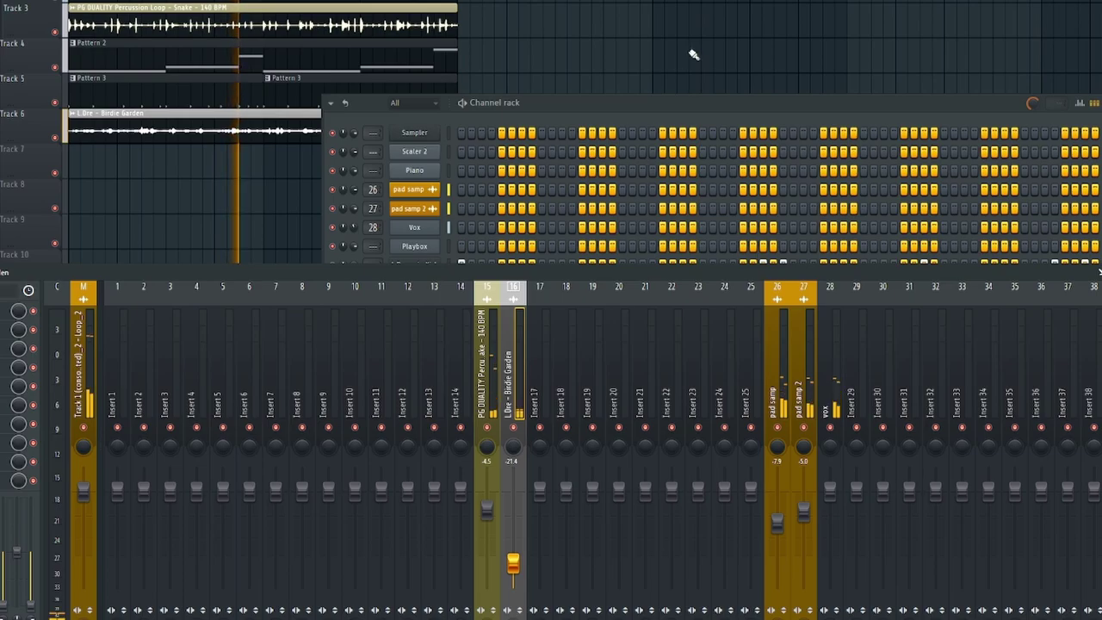
key("F6")
key("F6")
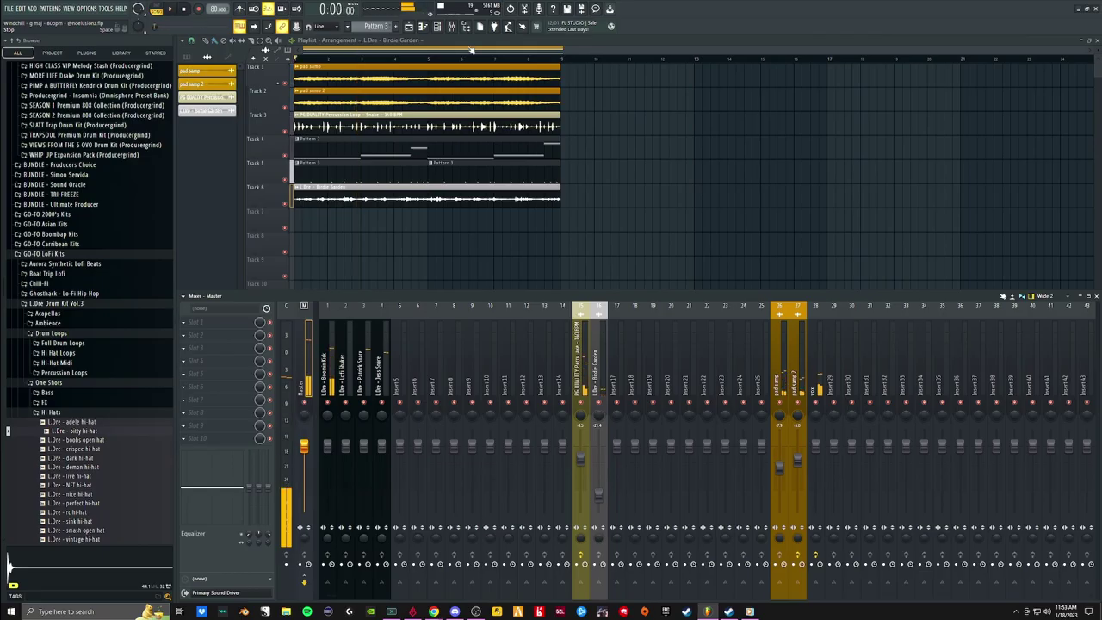
Add an Omnisphere channel for the bass and slightly lengthen the long C5 note in bar 3 of its piano roll
left_click(447, 27)
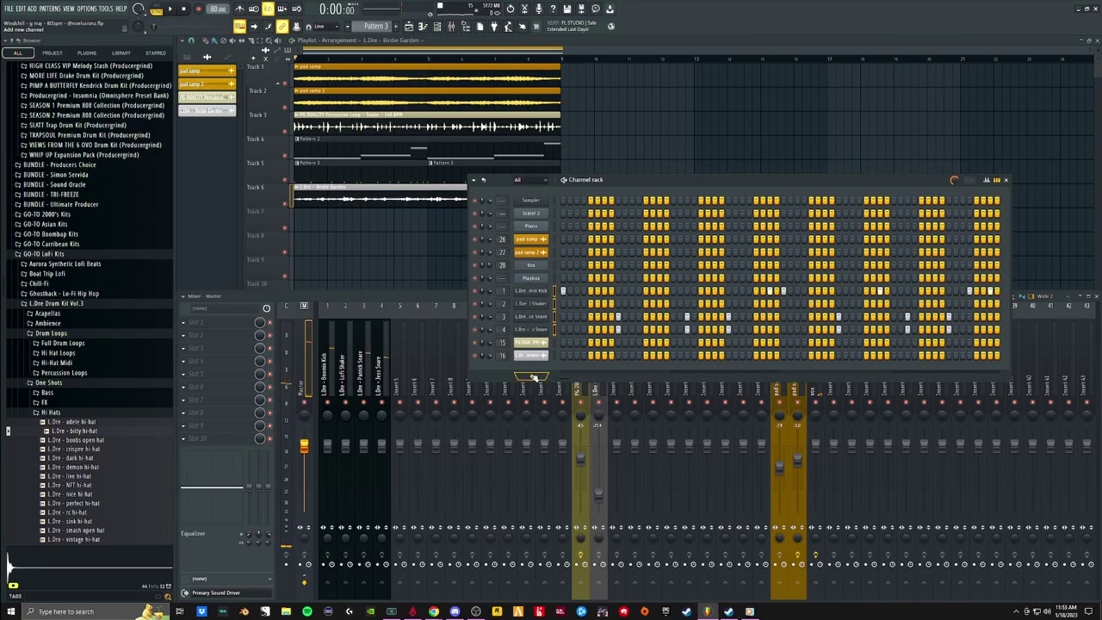
left_click(533, 377)
type("omi")
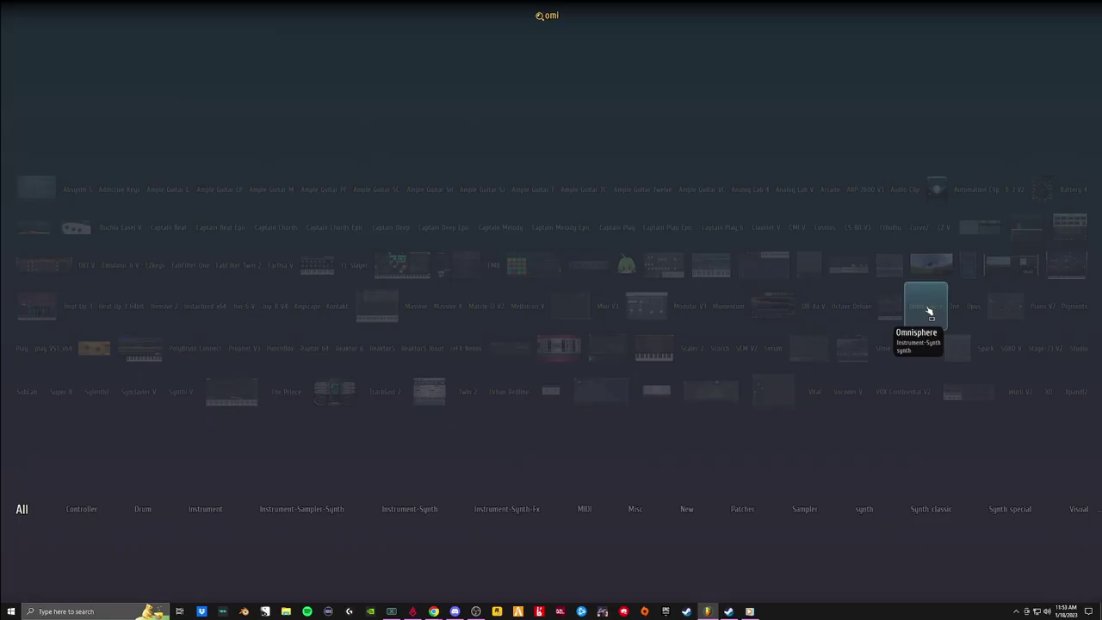
left_click(926, 310)
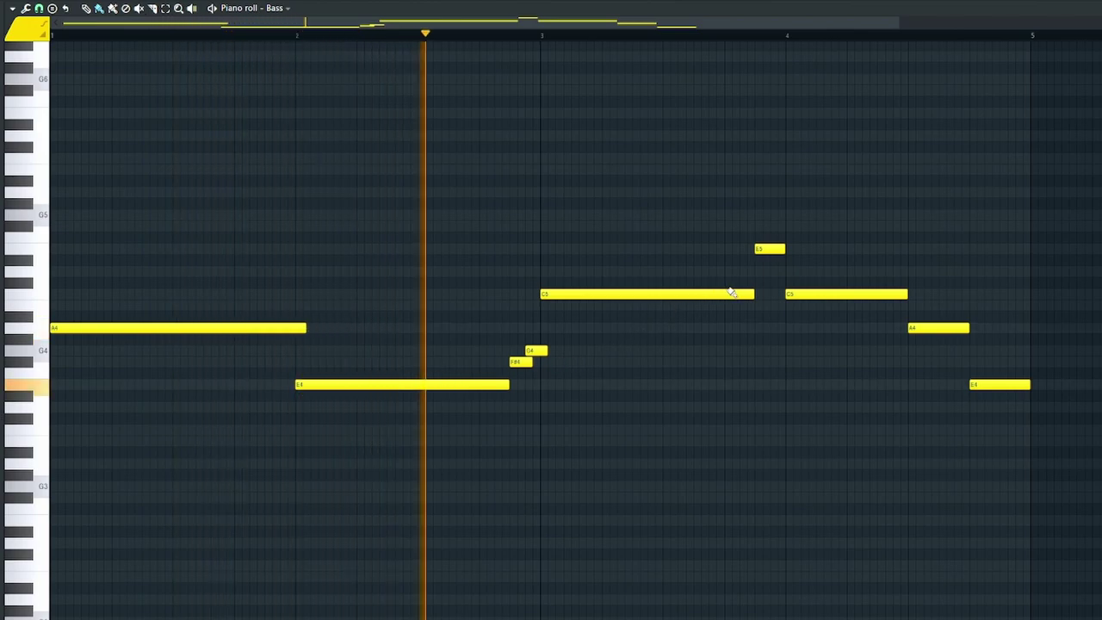
left_click_drag(755, 294, 762, 294)
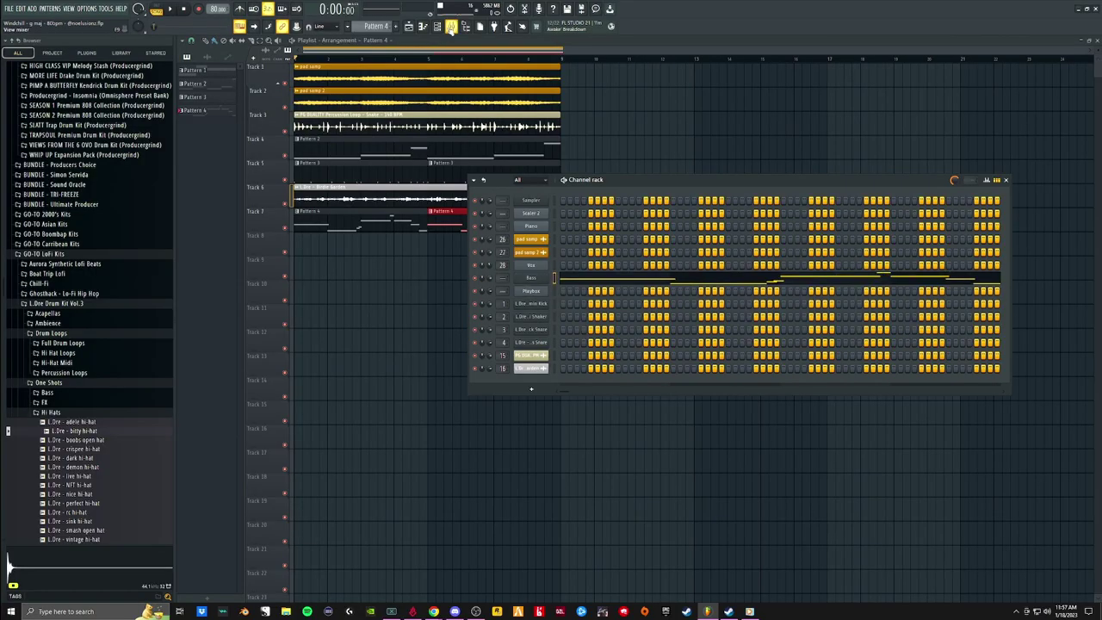
Route the Bass channel to mixer insert 29 and load the Thermal effect into its first slot
left_click(451, 26)
right_click(837, 384)
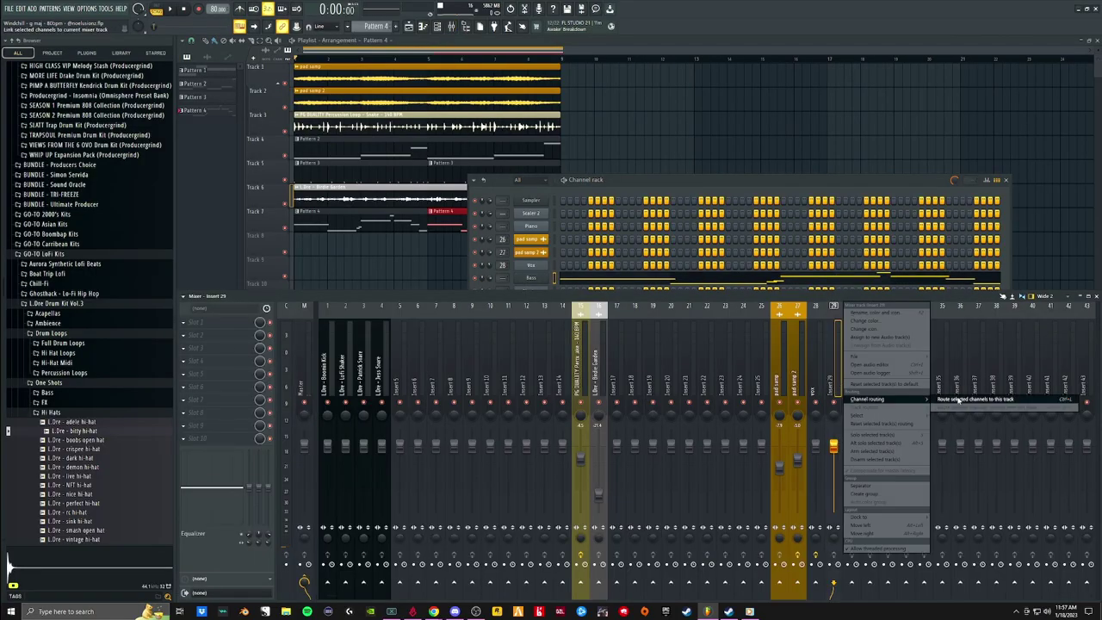
left_click(955, 402)
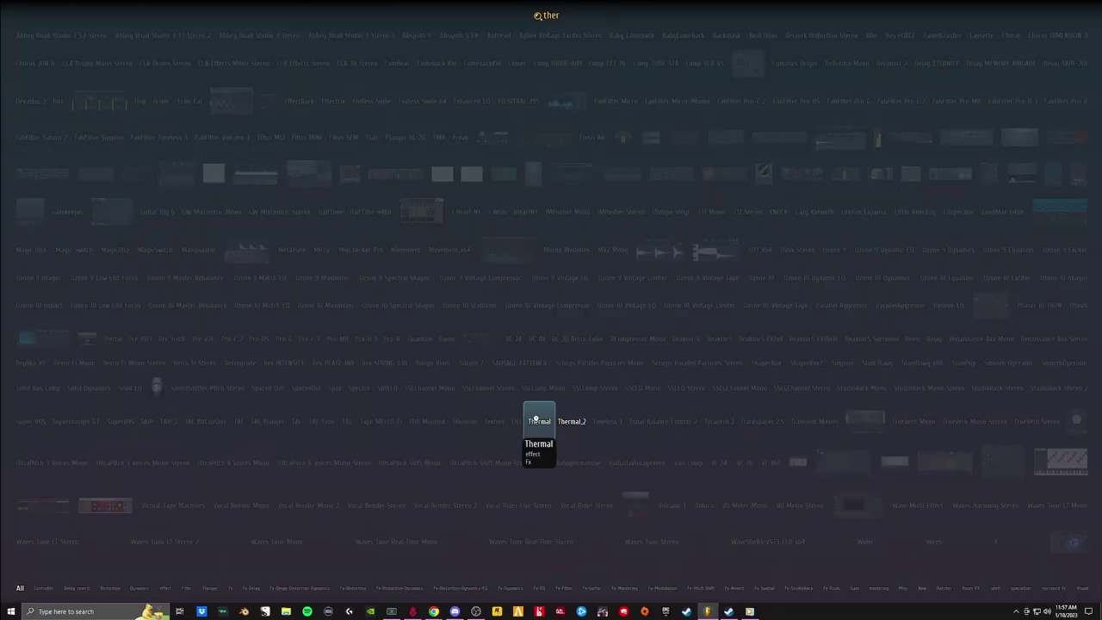
key("Return")
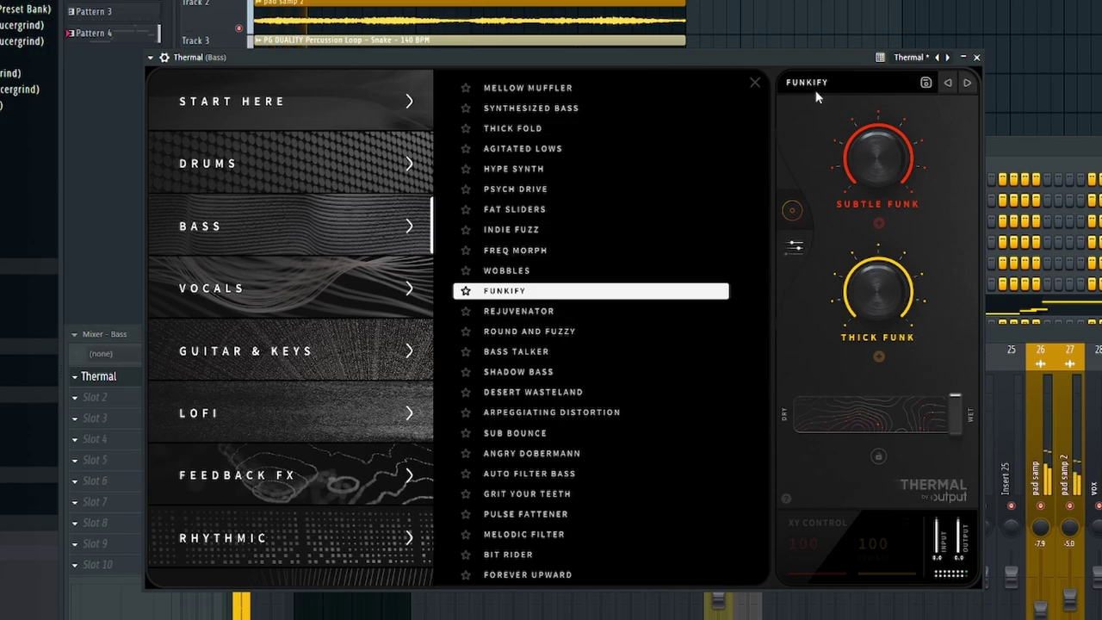
Try Thermal's Funkify and Rejuvenator presets on the bass, moving their XY points and setting Rejuvenator's dry/wet mix to 70 percent
left_click(754, 83)
mouse_move(563, 249)
left_mouse_down()
mouse_move(466, 273)
mouse_move(287, 353)
mouse_move(443, 490)
mouse_move(591, 419)
mouse_move(568, 197)
mouse_move(536, 249)
mouse_move(487, 246)
mouse_move(573, 298)
left_mouse_up()
left_click(966, 83)
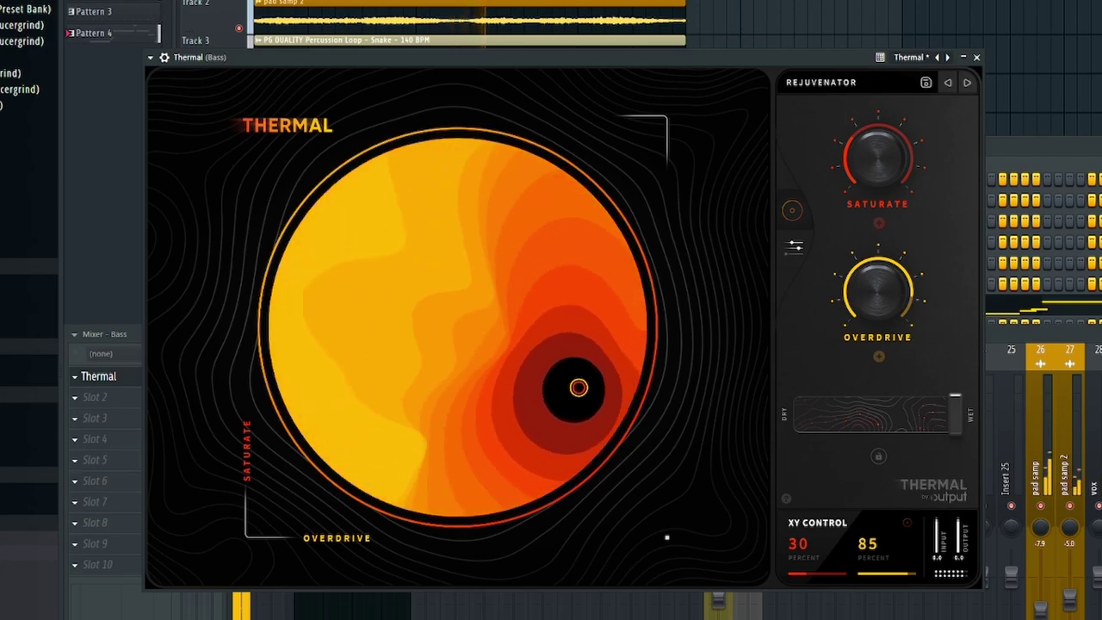
key("F9")
key("F9")
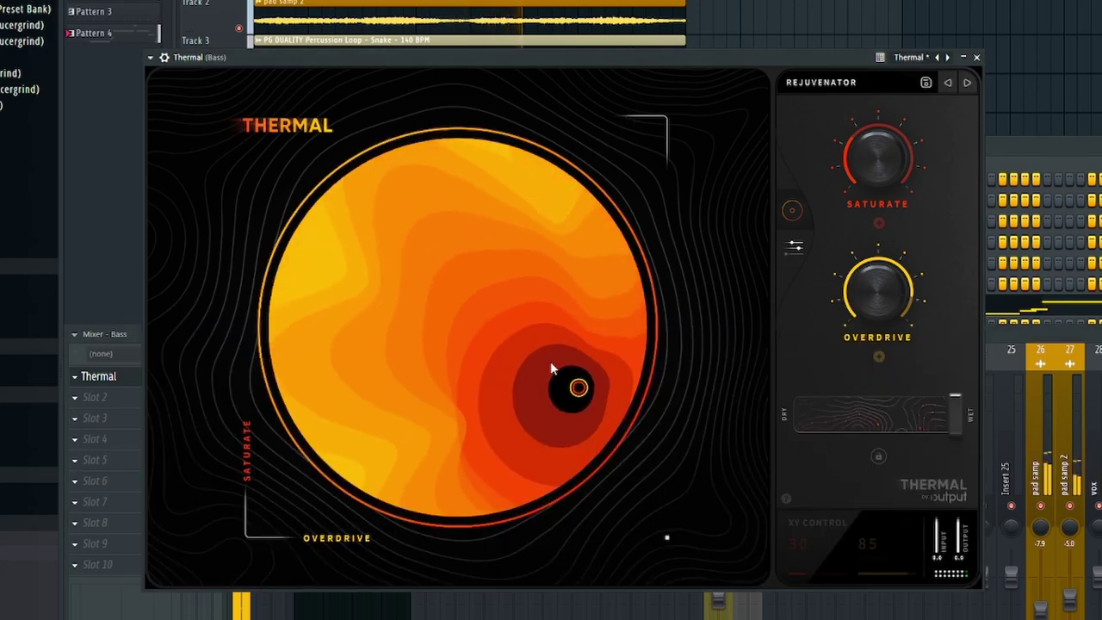
mouse_move(576, 386)
left_mouse_down()
mouse_move(462, 312)
mouse_move(481, 238)
mouse_move(456, 237)
mouse_move(442, 172)
mouse_move(485, 274)
mouse_move(430, 324)
mouse_move(565, 312)
mouse_move(602, 288)
mouse_move(570, 315)
left_mouse_up()
left_click_drag(905, 425, 915, 419)
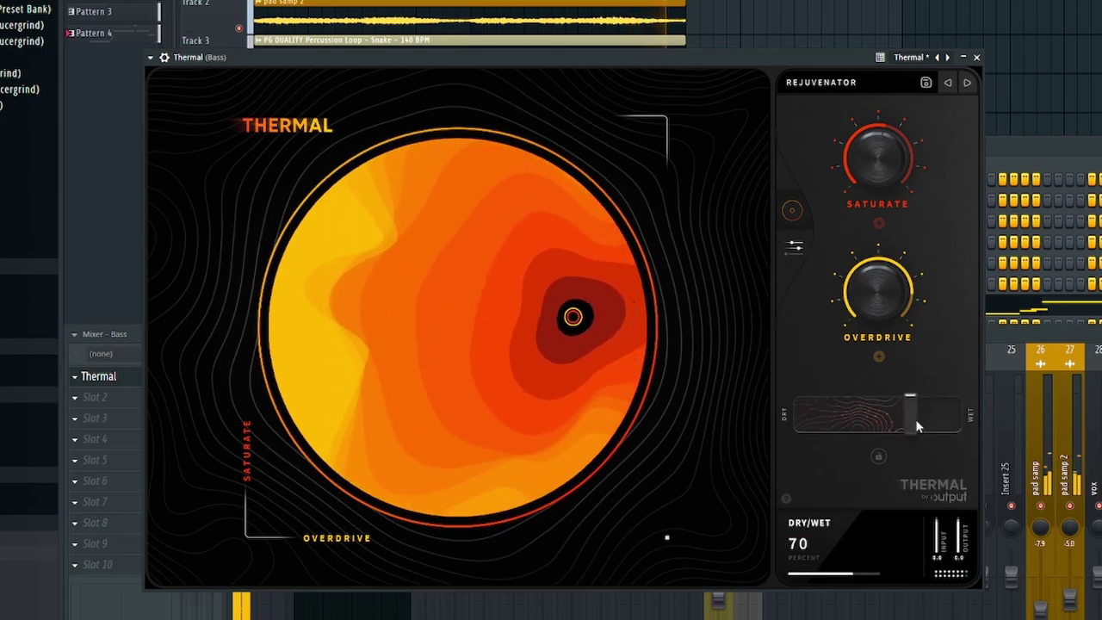
Load Thermal's Round and Fuzzy preset, set its XY control to Drive 59 and Sub 80 percent, and lower the dry/wet mix
left_click(967, 83)
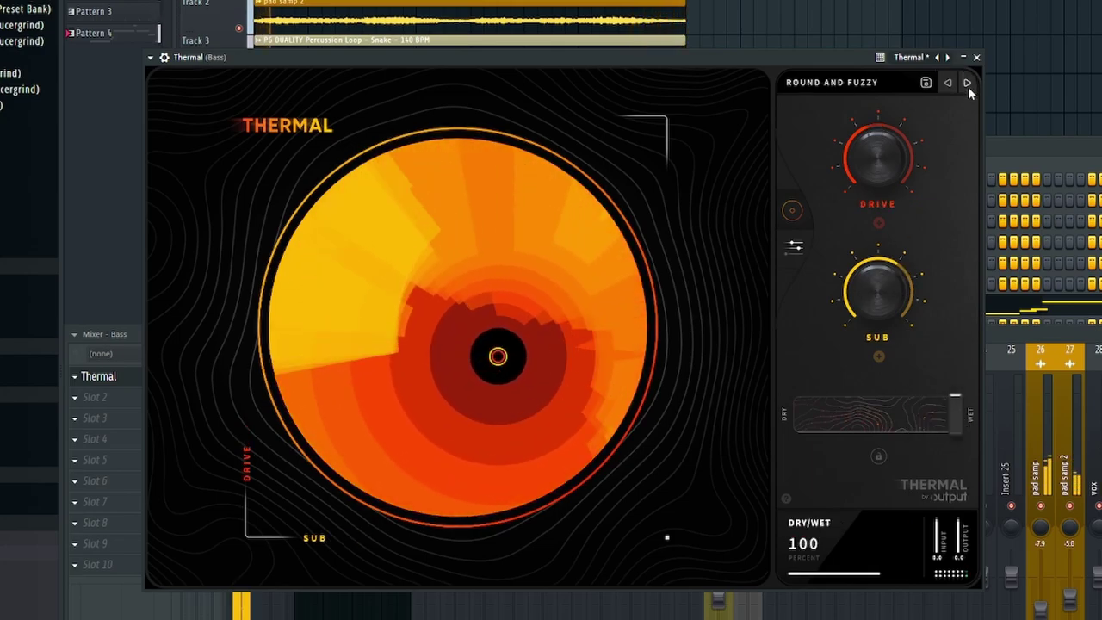
mouse_move(500, 356)
left_mouse_down()
mouse_move(571, 280)
mouse_move(560, 298)
left_mouse_up()
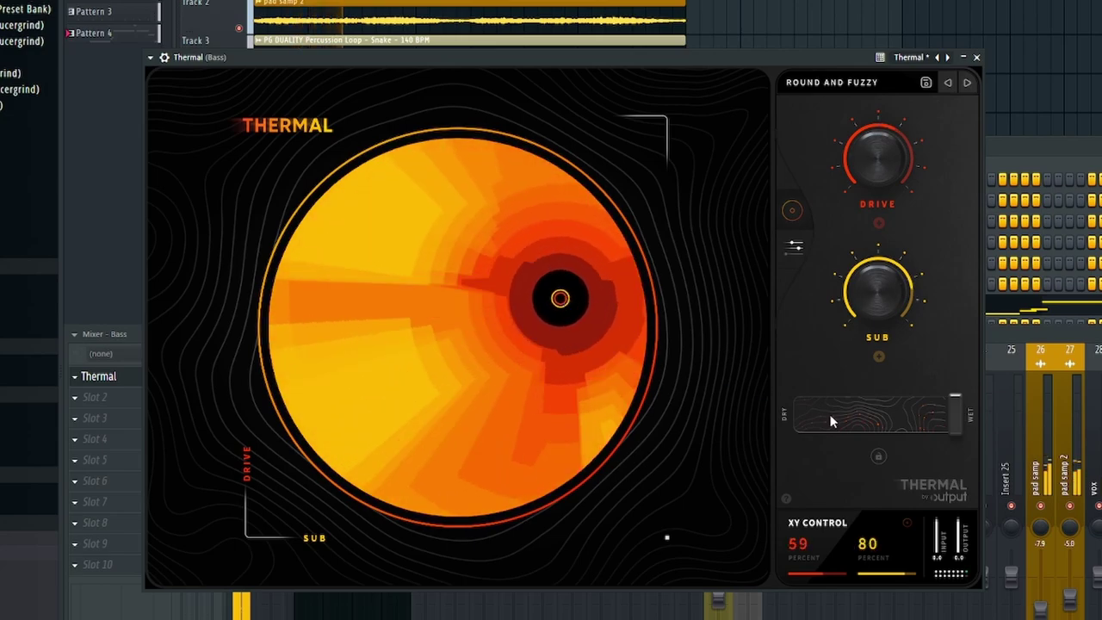
key("F9")
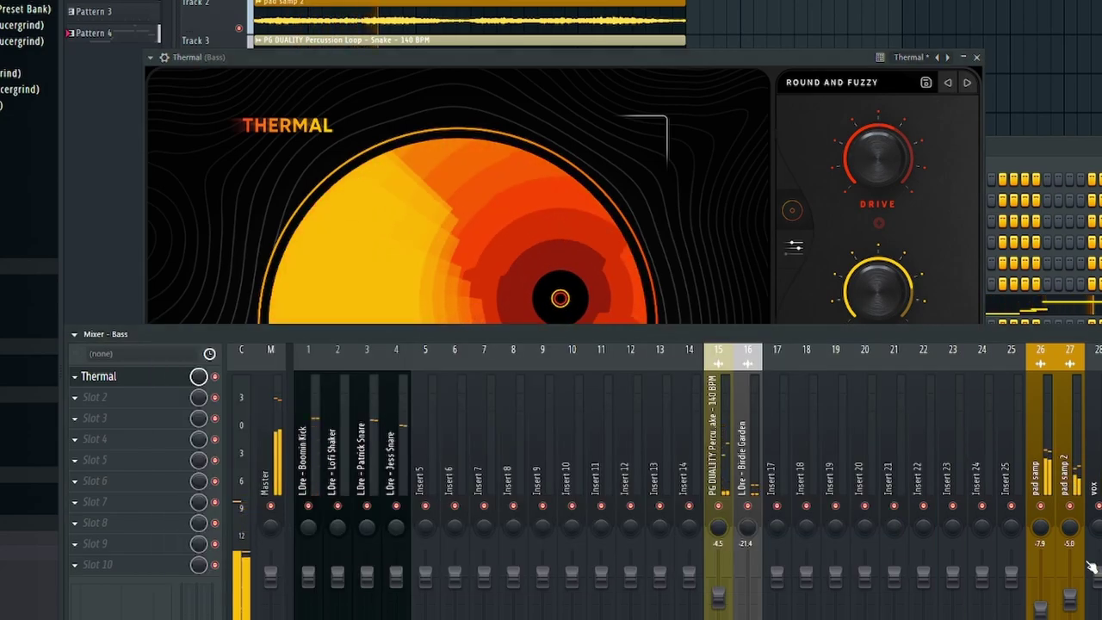
left_click(936, 235)
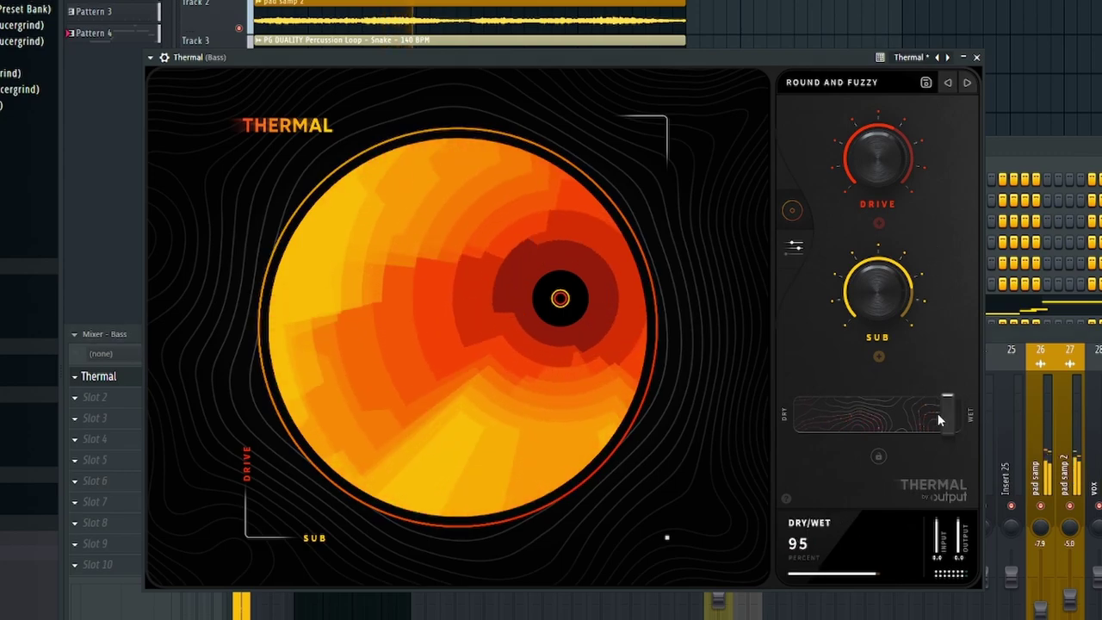
left_click_drag(944, 418, 905, 417)
key("F9")
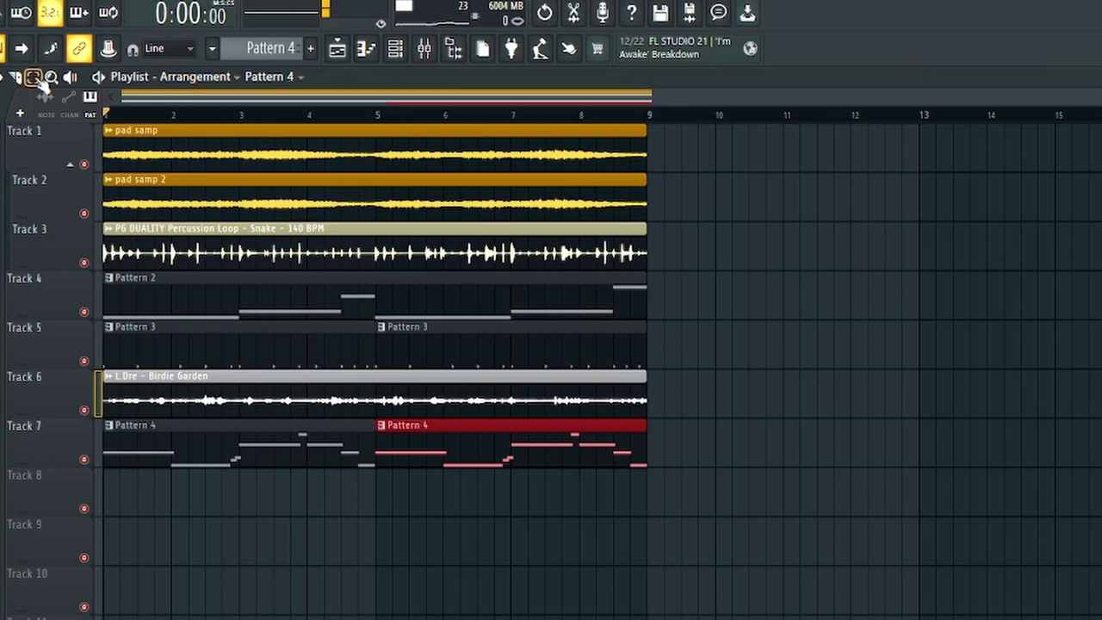
Select all playlist clips and duplicate the eight-bar section three times along the timeline
key("ctrl+a")
key("ctrl+b")
key("ctrl+b")
key("ctrl+b")
Thin out the first eight bars by deleting their Pattern 3 clips, the first Pattern 4 clip and the opening percussion loop clip
scroll(365, 432, "down", 2)
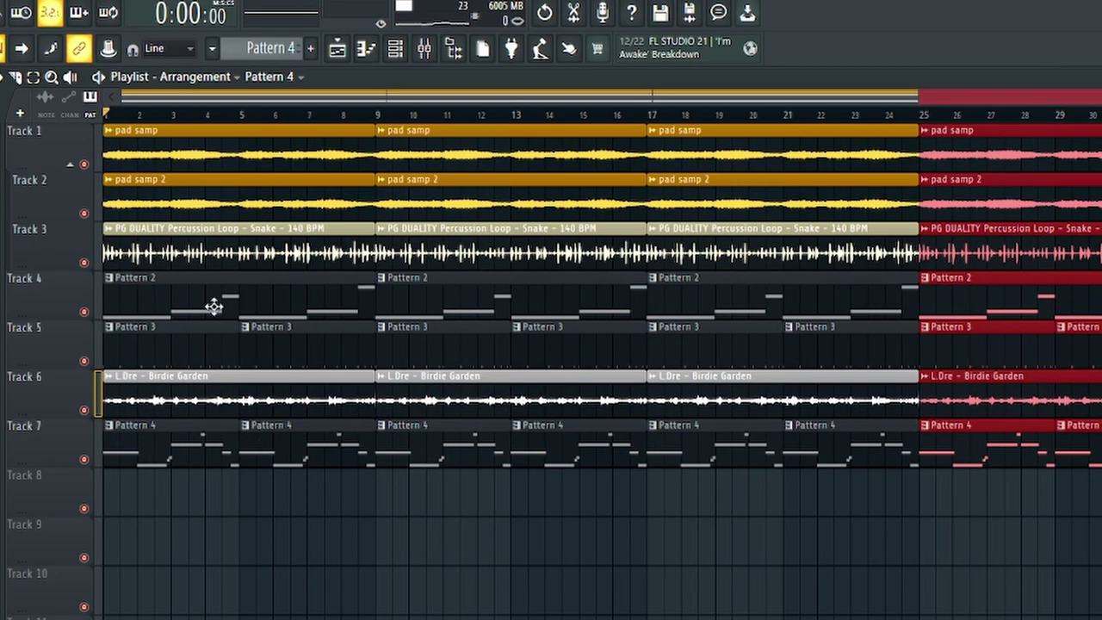
right_click(215, 335)
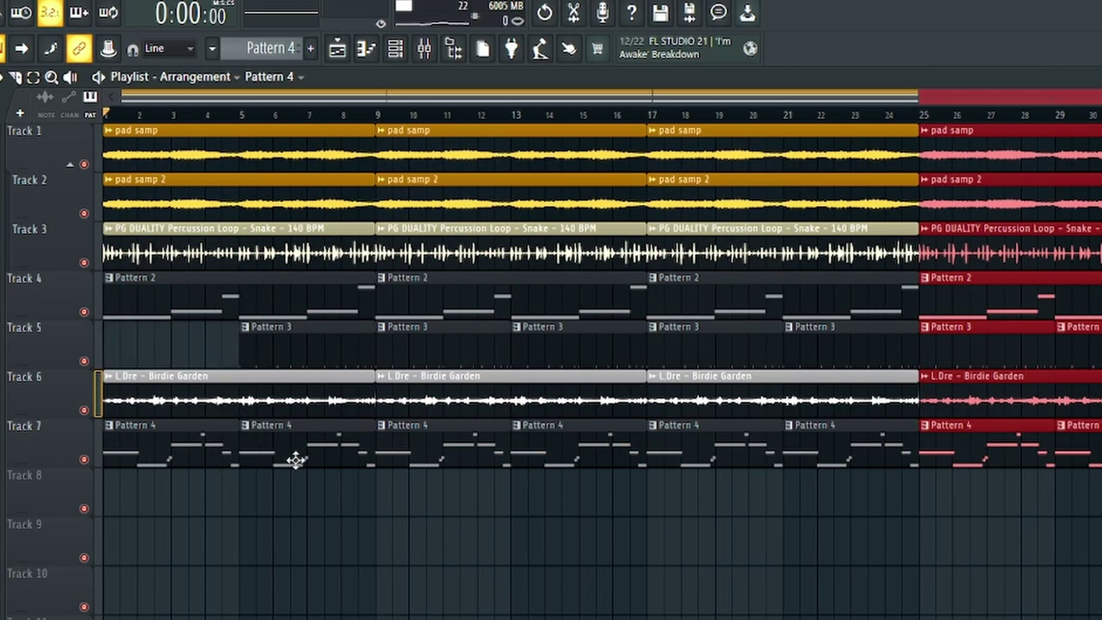
right_click(198, 463)
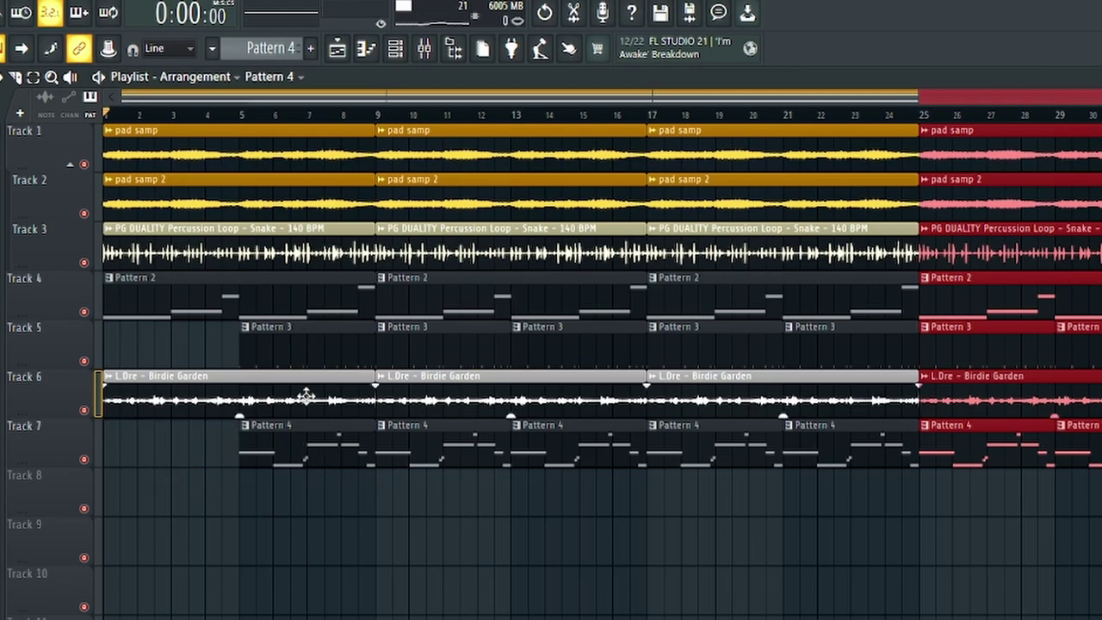
right_click(302, 352)
right_click(163, 250)
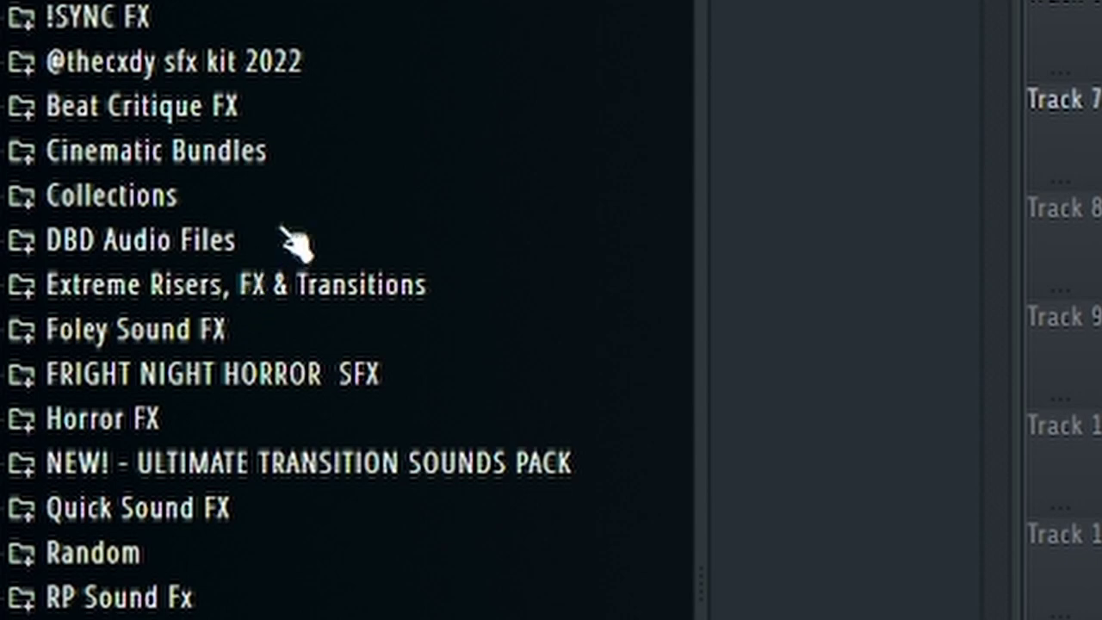
Add the Riser (2) sample and an impact sample to the playlist at the section changes, and play the arrangement from the start
left_click(76, 251)
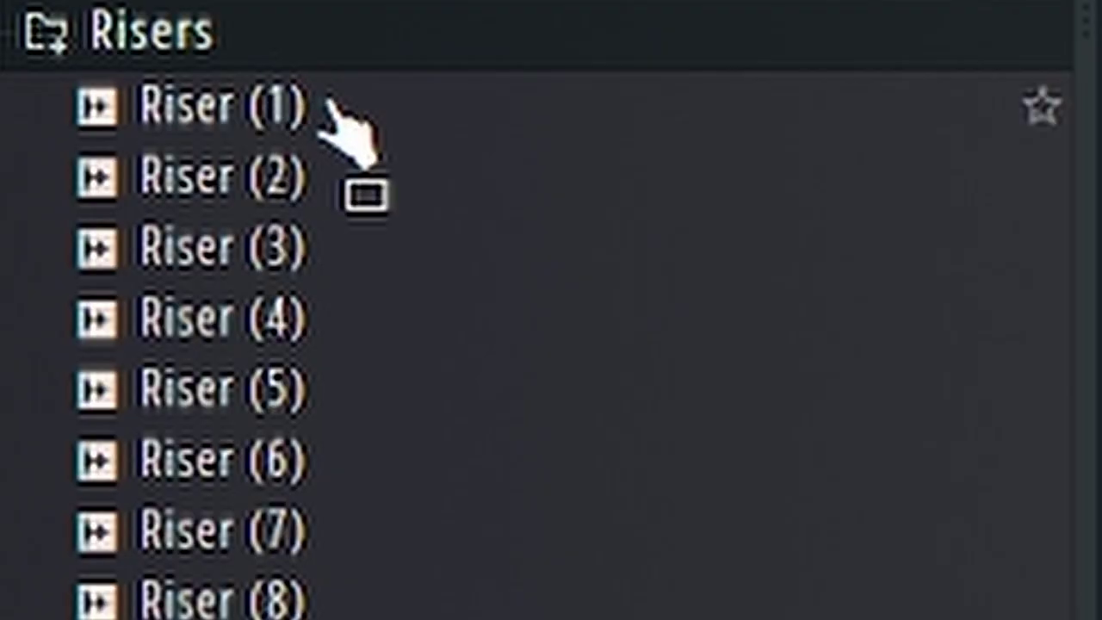
left_click_drag(327, 109, 210, 343)
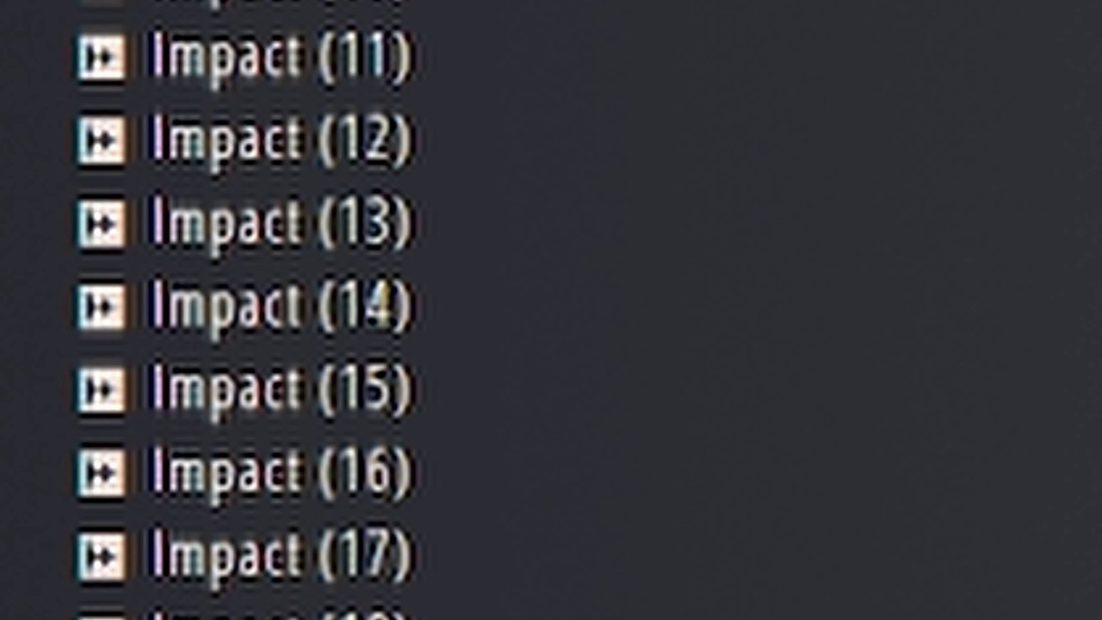
scroll(284, 301, "down", 3)
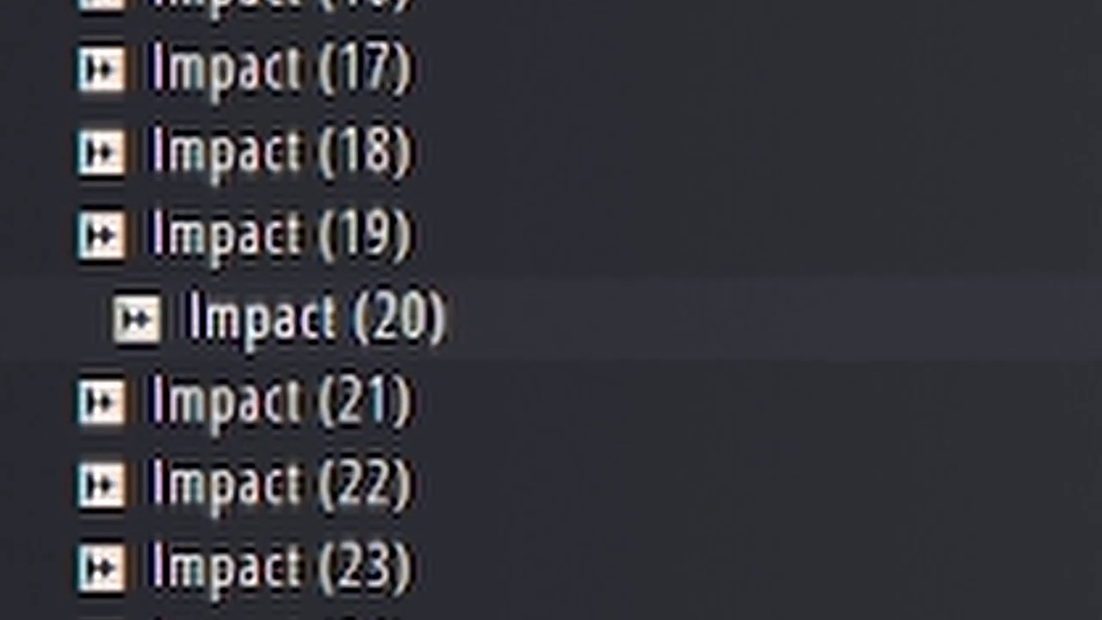
left_click_drag(404, 306, 459, 288)
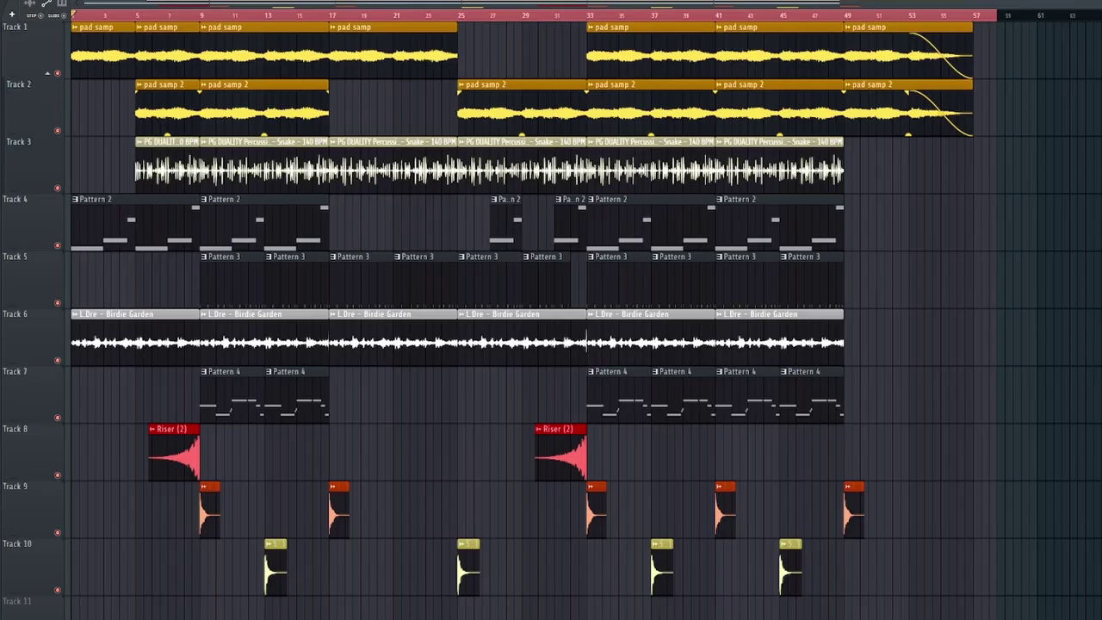
key("space")
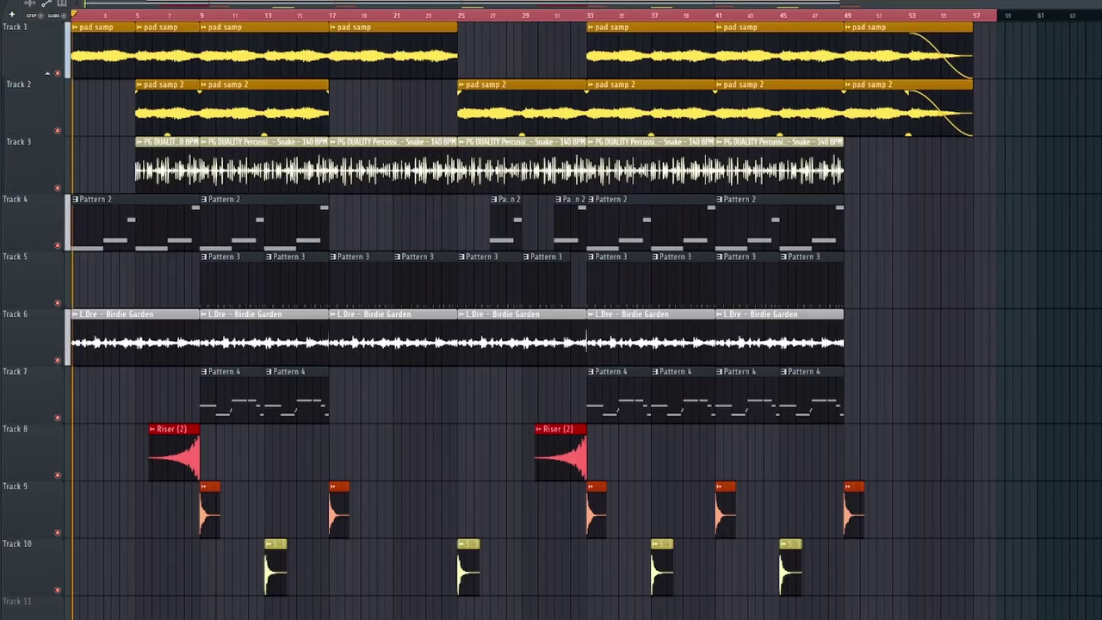